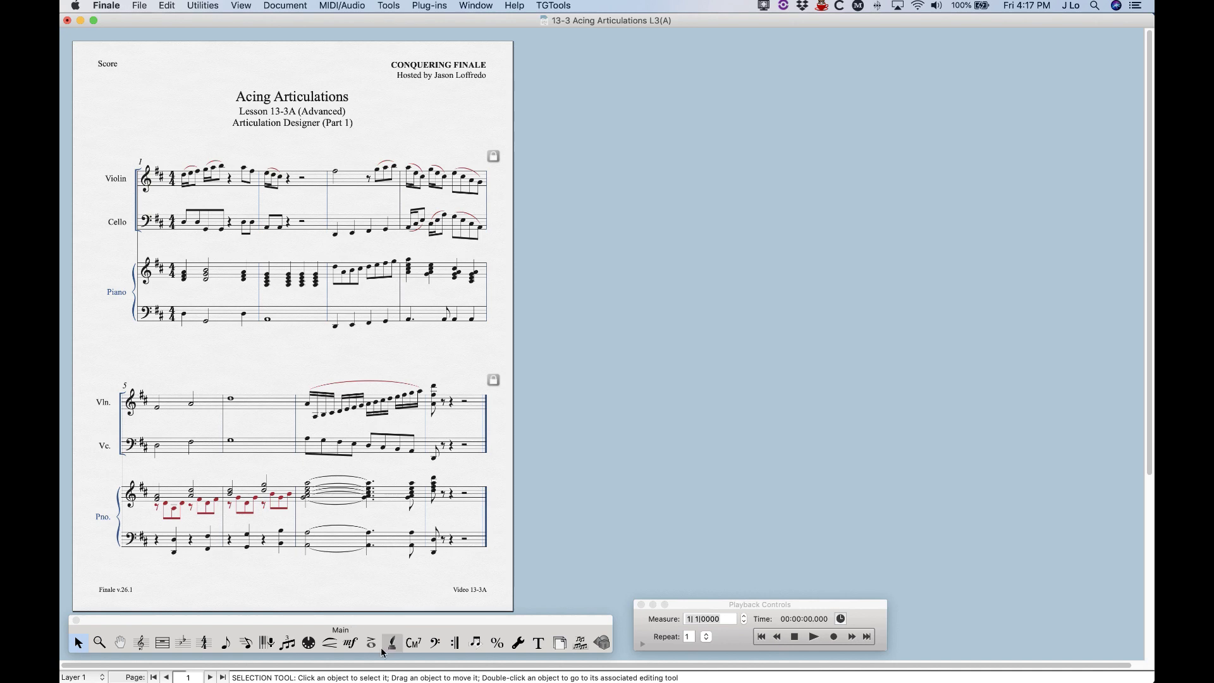
Step: With the Articulation tool, open the articulation list for the half note in the violin's third measure and view the staccato's definition
left_click(371, 642)
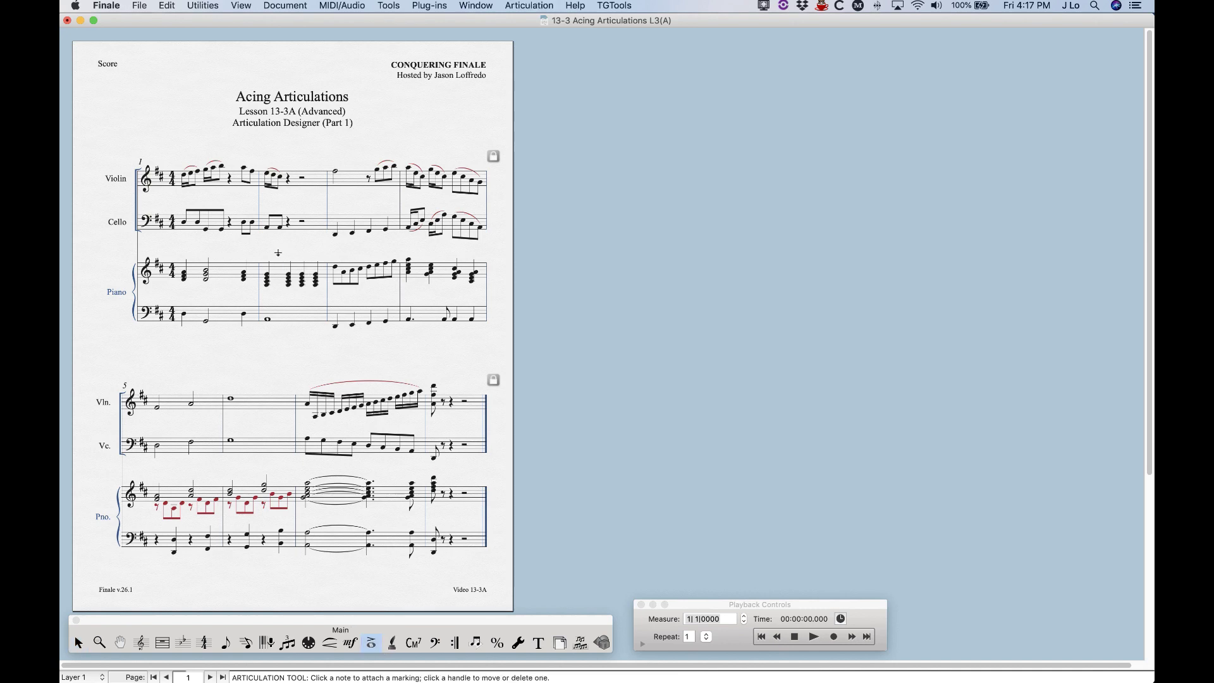
key("super+minus")
key("super+equal")
key("super+equal")
key("super+equal")
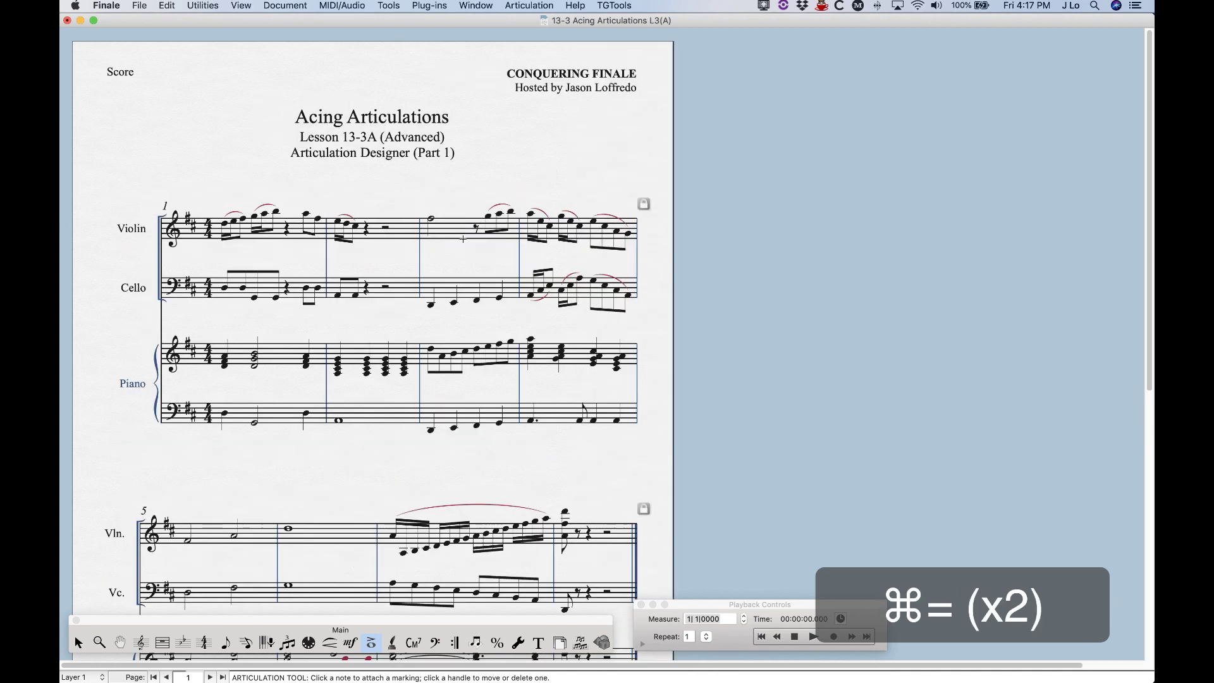
left_click(549, 278)
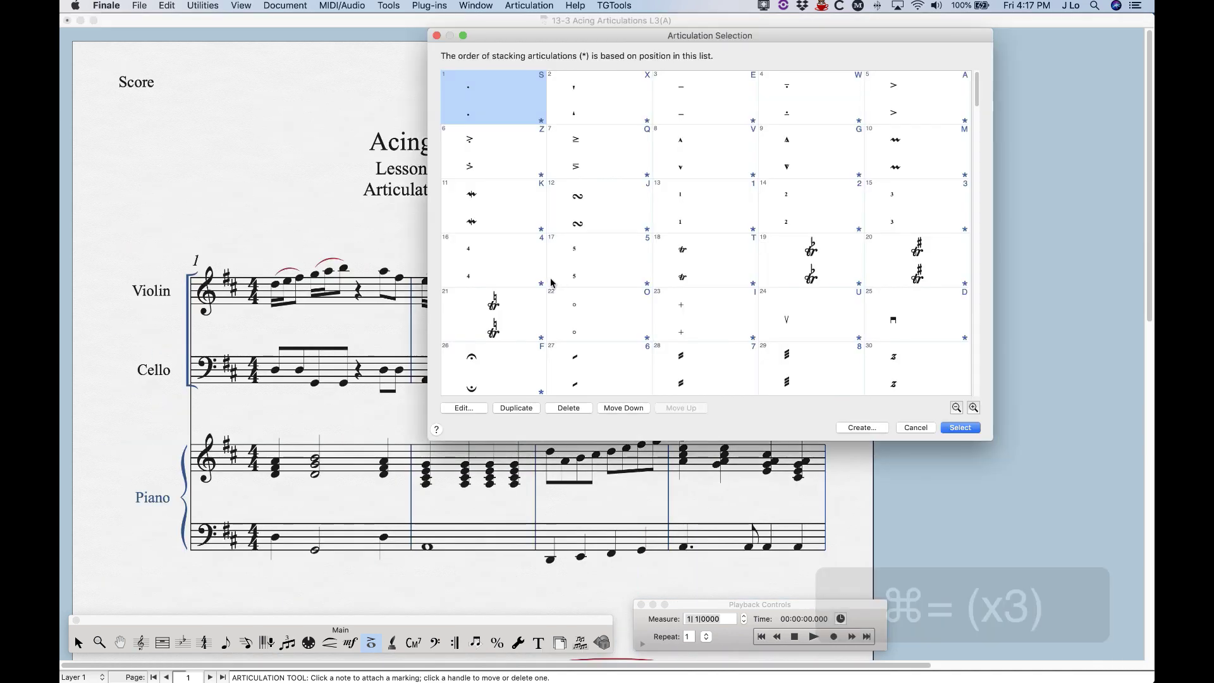
left_click_drag(635, 40, 669, 36)
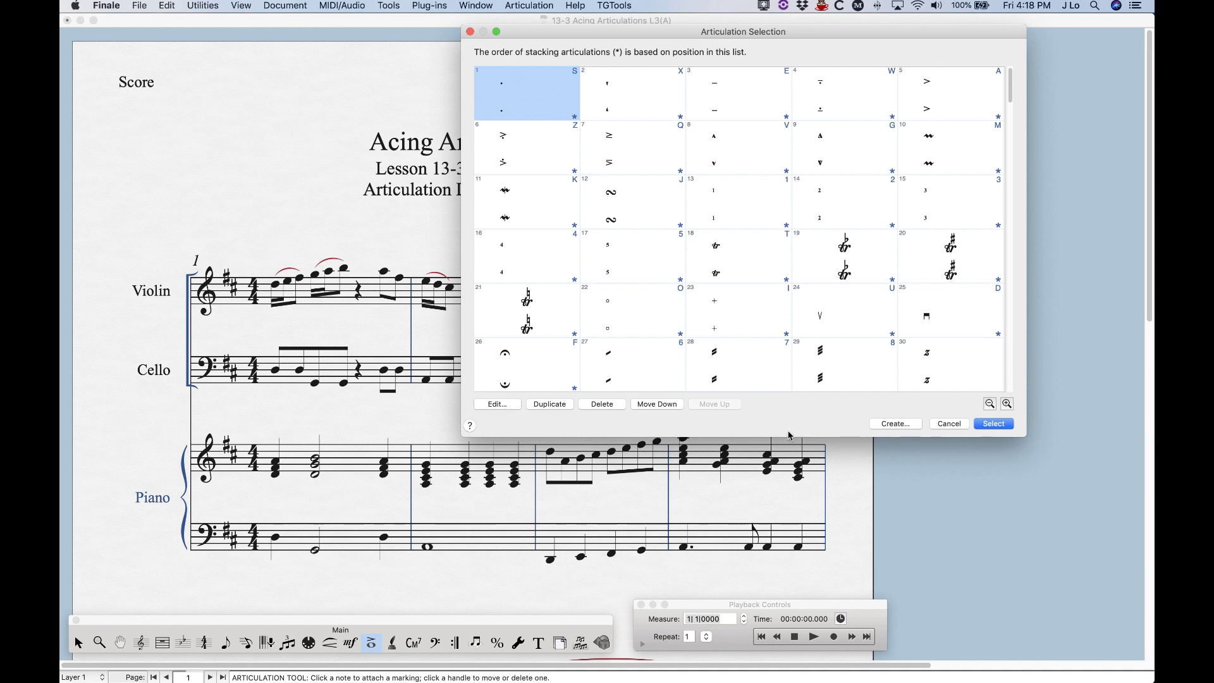
left_click(497, 404)
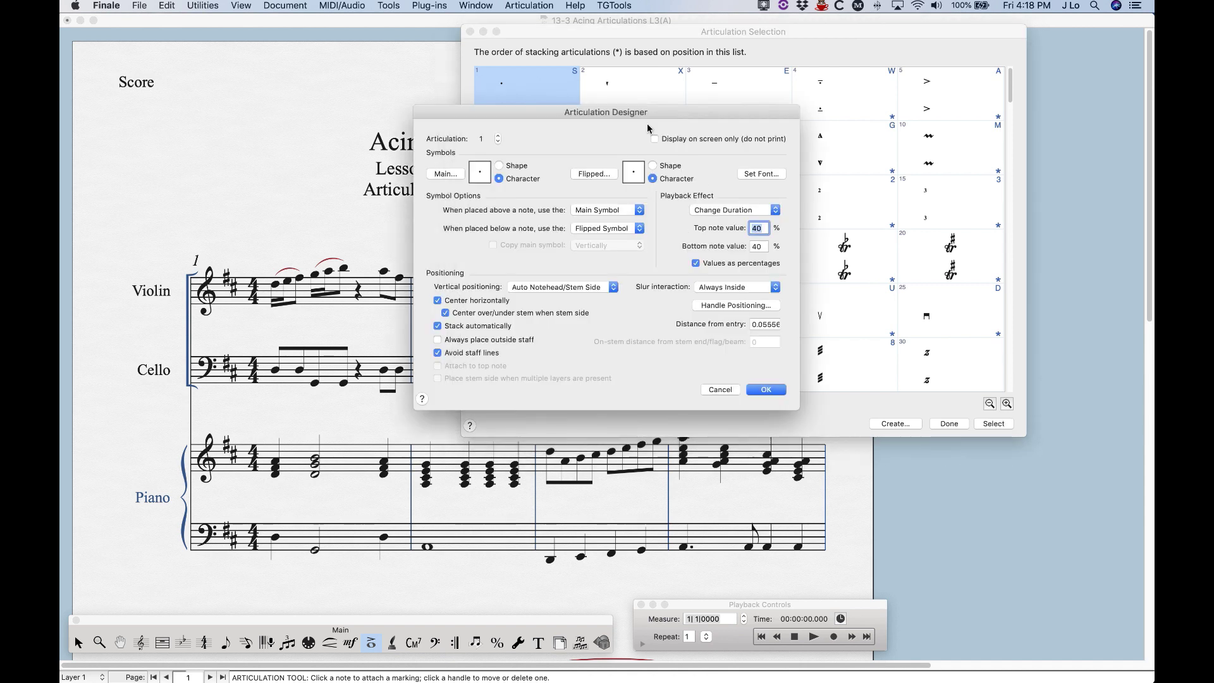
left_click(722, 388)
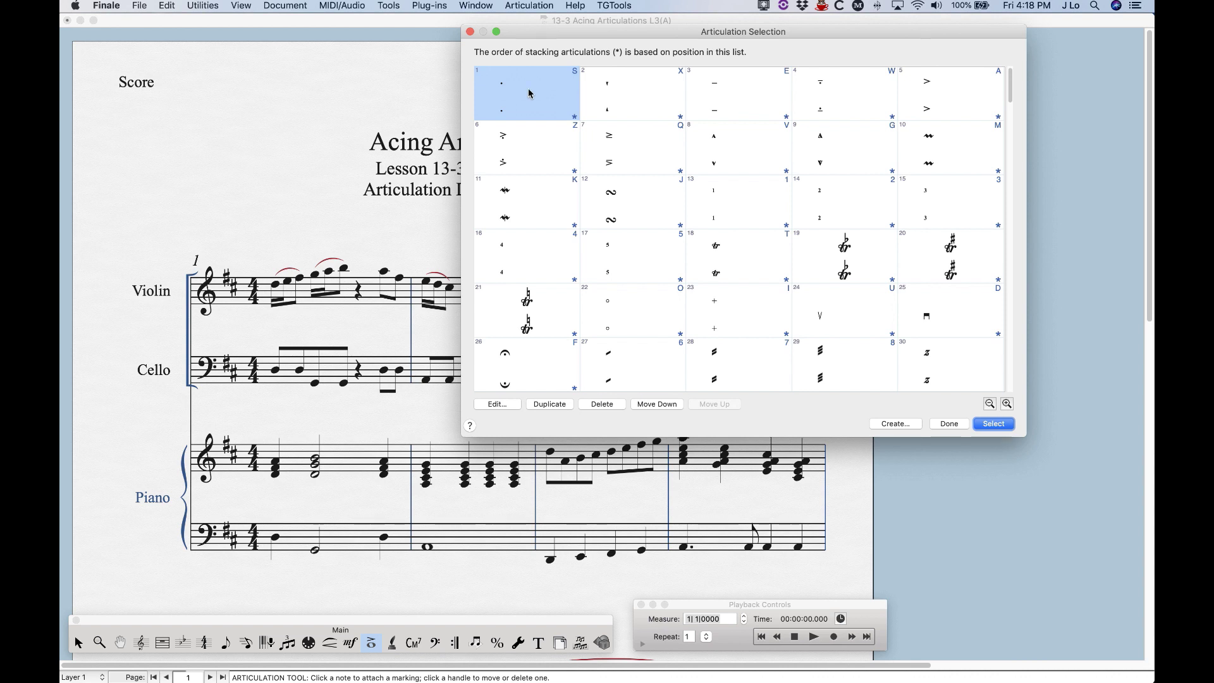
Step: Duplicate the staccato articulation in the list and delete the copy
left_click(550, 405)
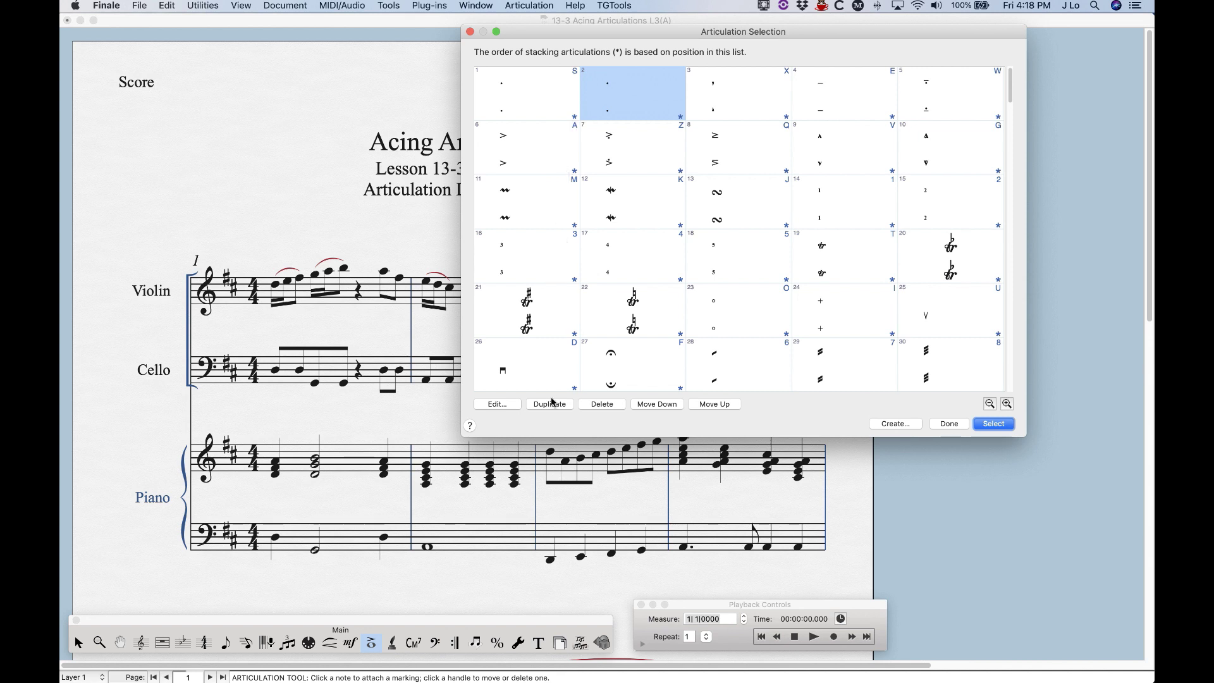
left_click(603, 406)
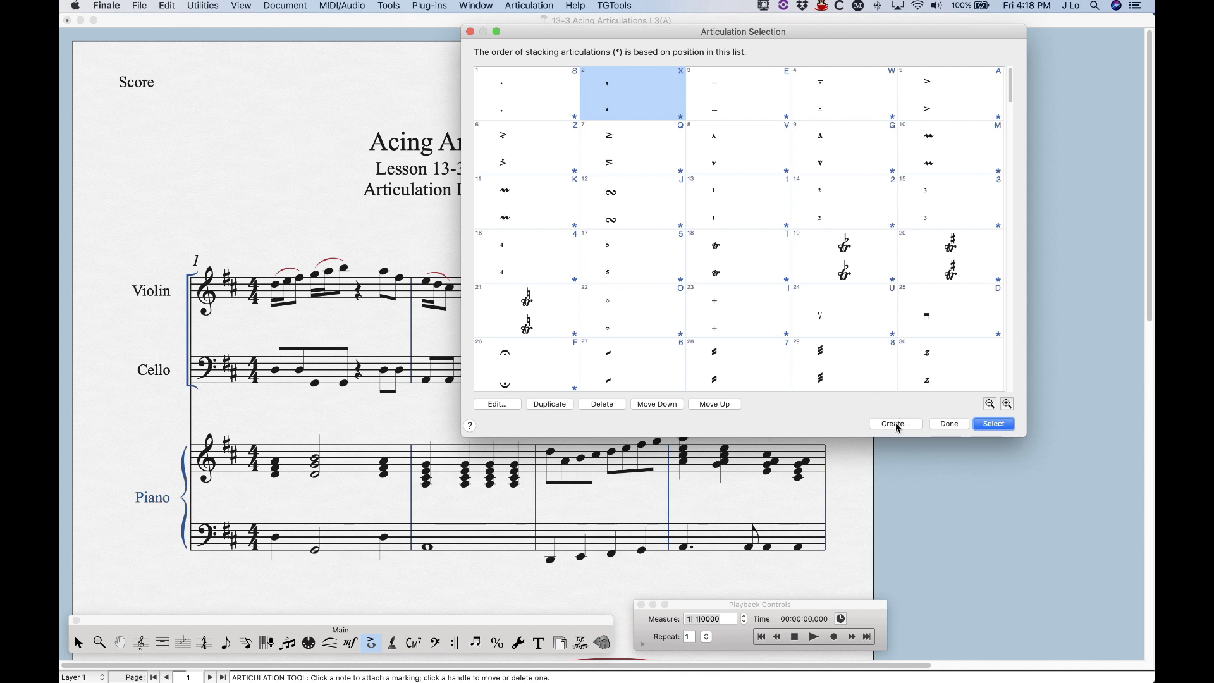
Step: View the default definition of a new articulation and the definition of articulation 2, and leave the articulation list
left_click(896, 424)
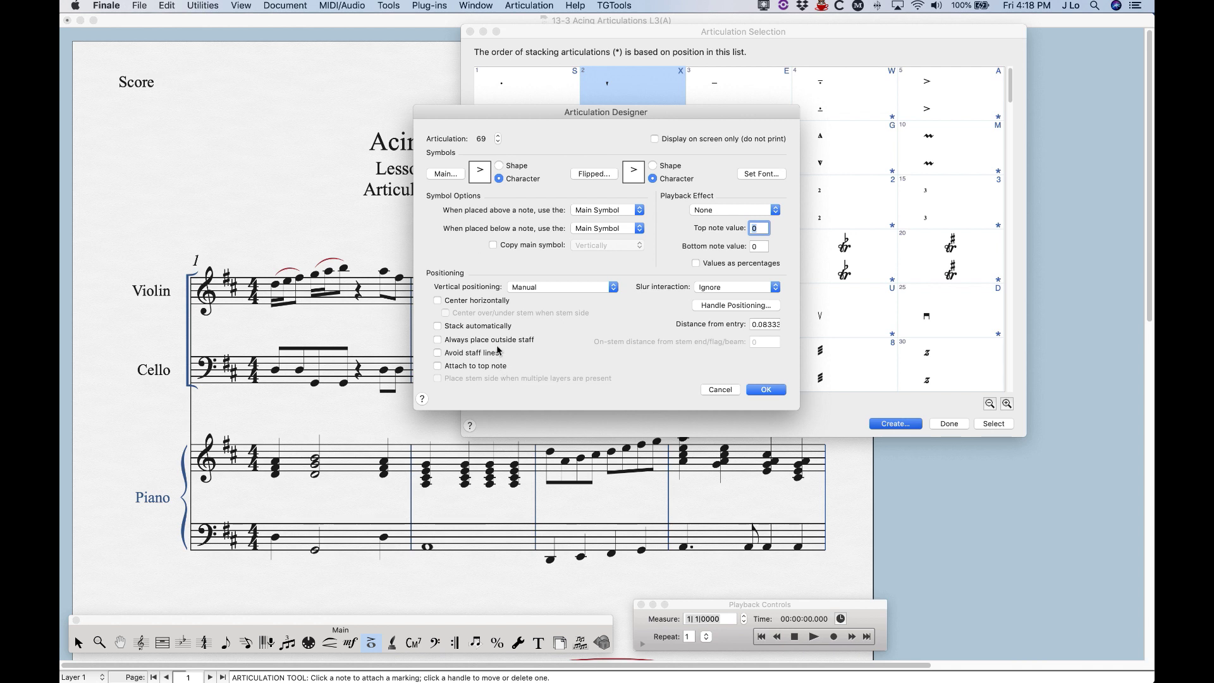
left_click(721, 390)
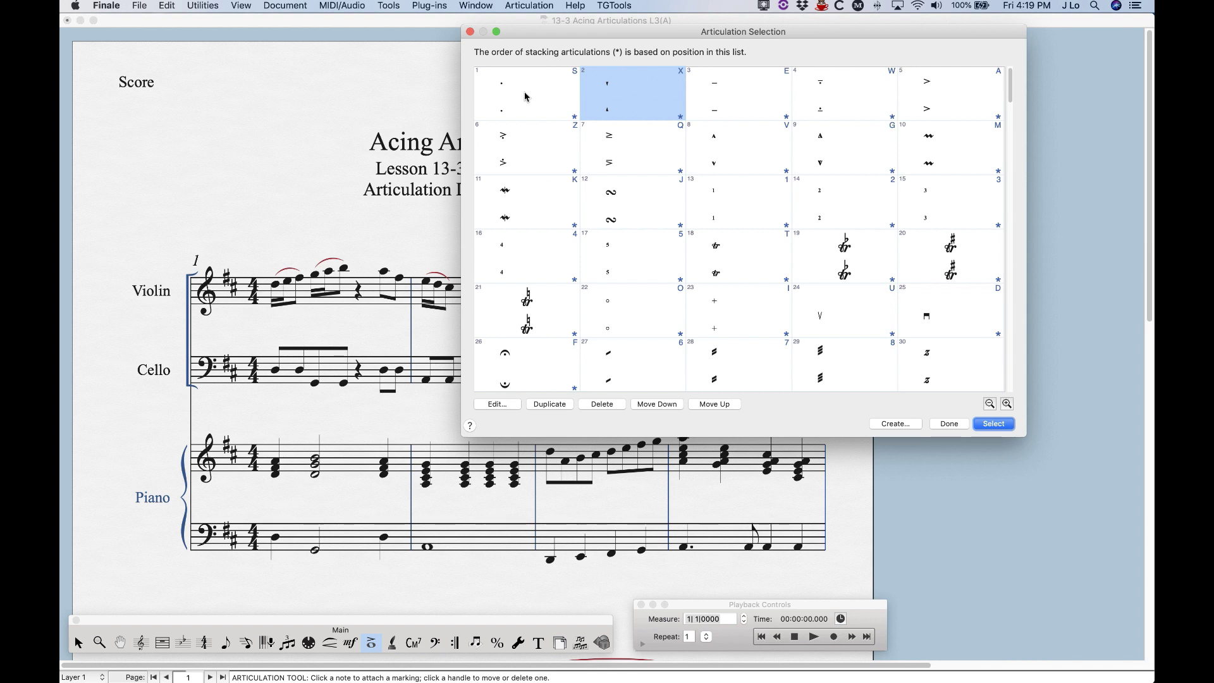
left_click(888, 424)
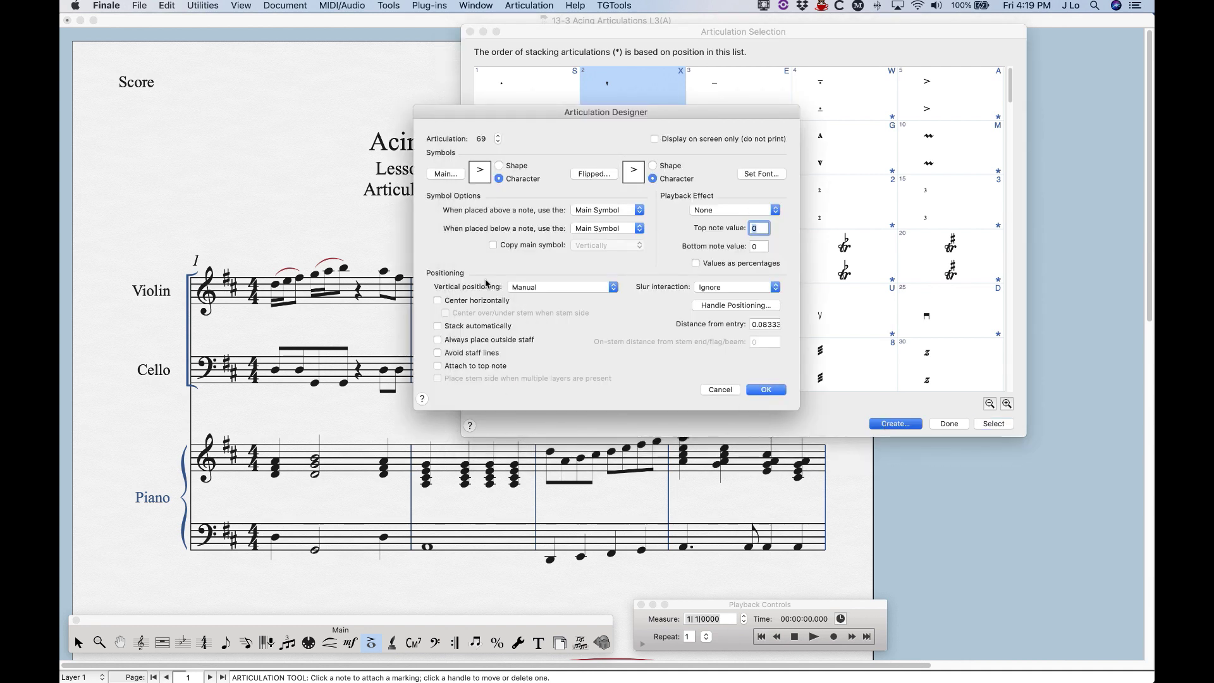
left_click(719, 390)
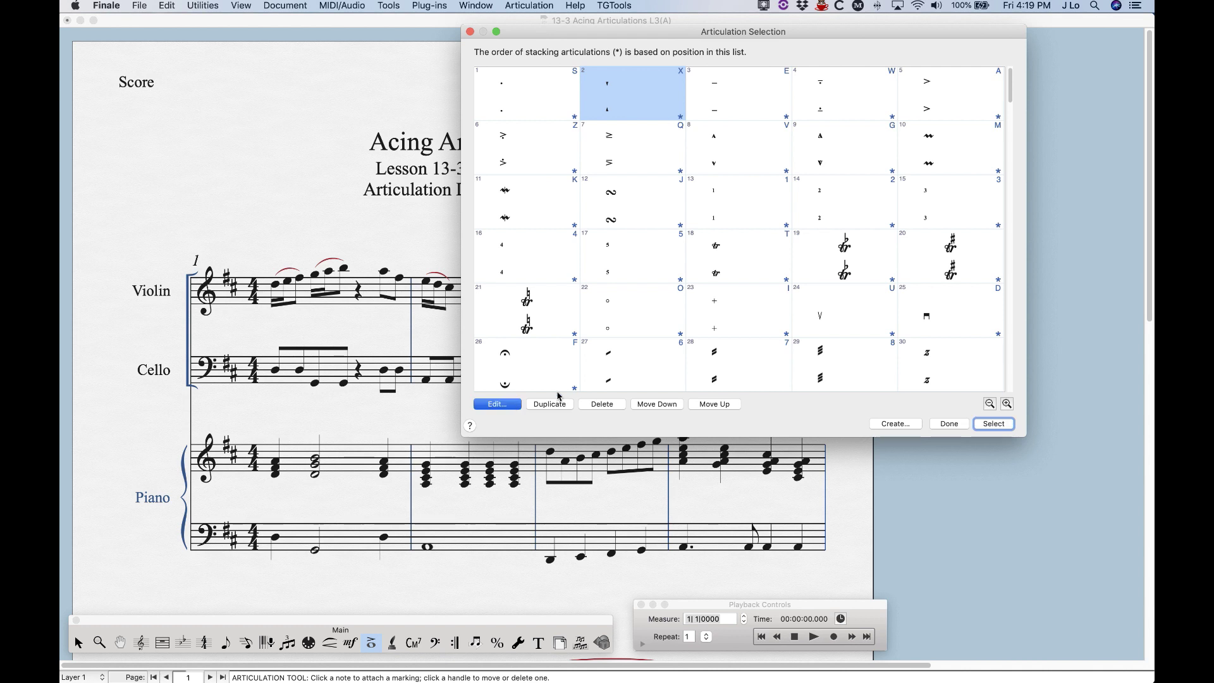
key("Return")
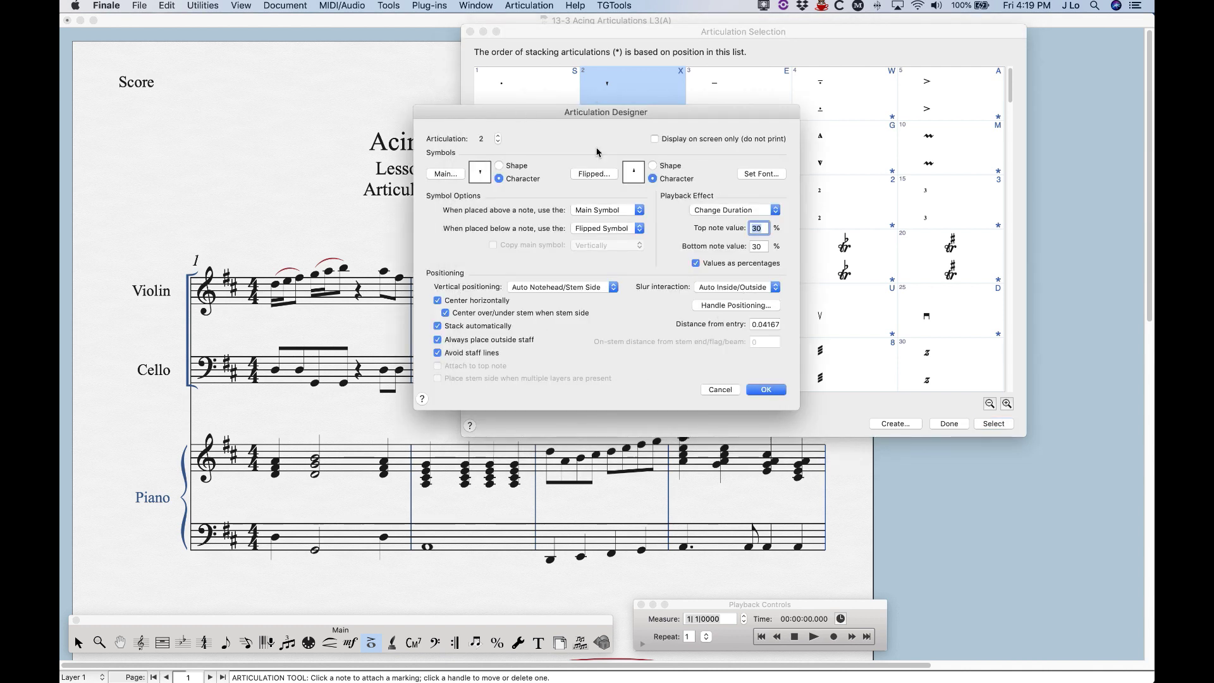
left_click(719, 390)
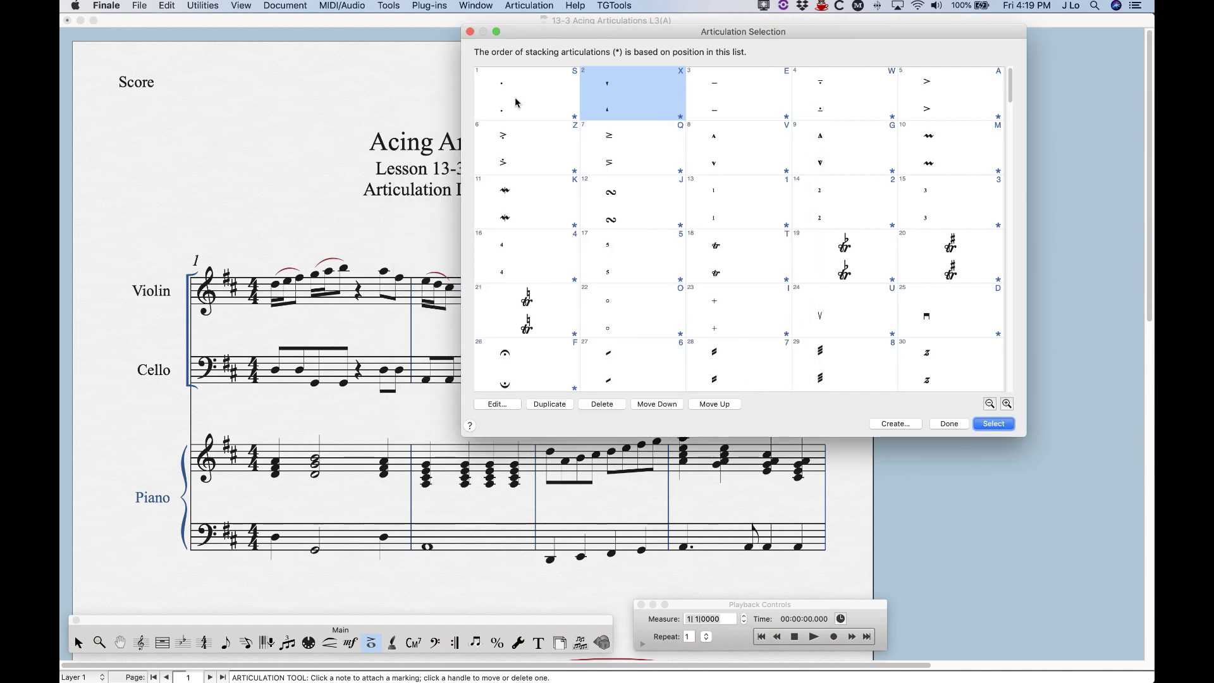
left_click(948, 424)
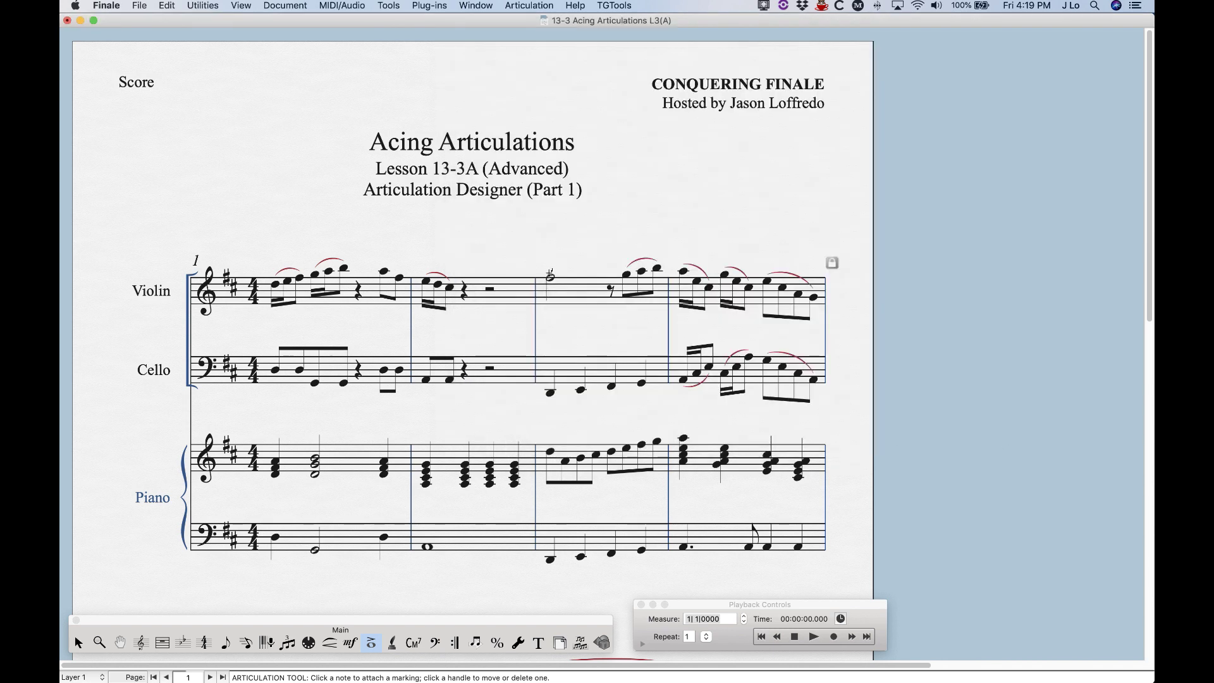
Step: Add an accent to the half note in the violin's third measure using metatool A
key("a")
left_click(551, 277)
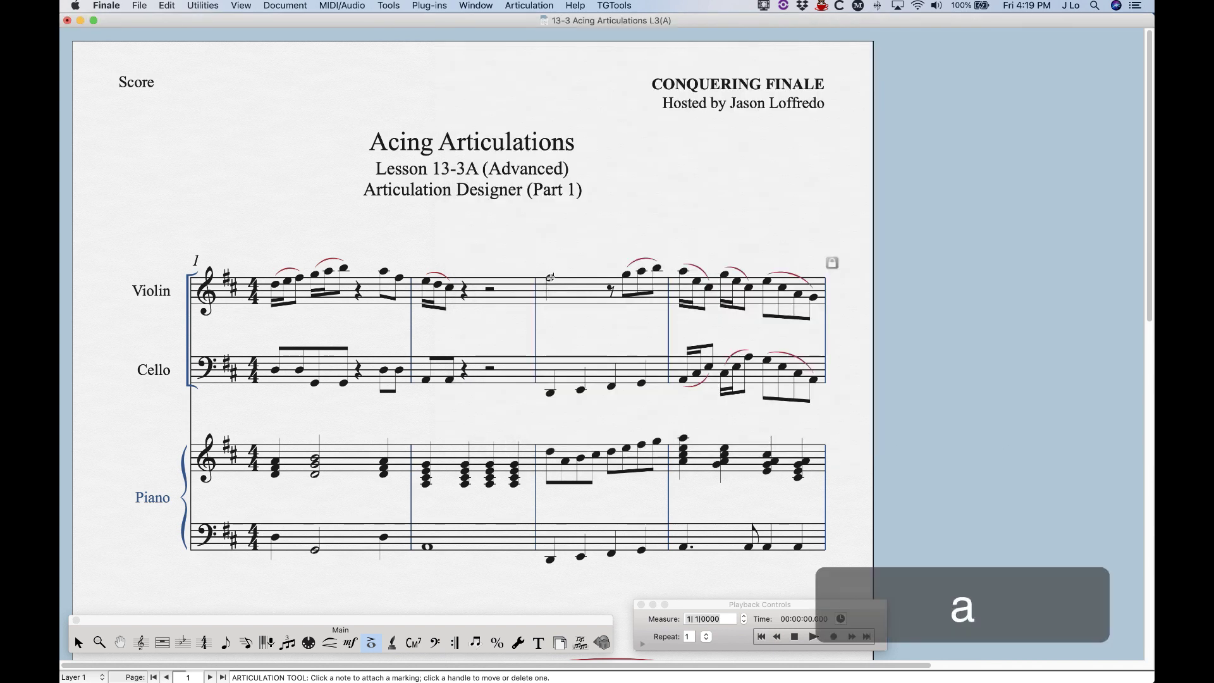
key("a")
left_click(551, 277)
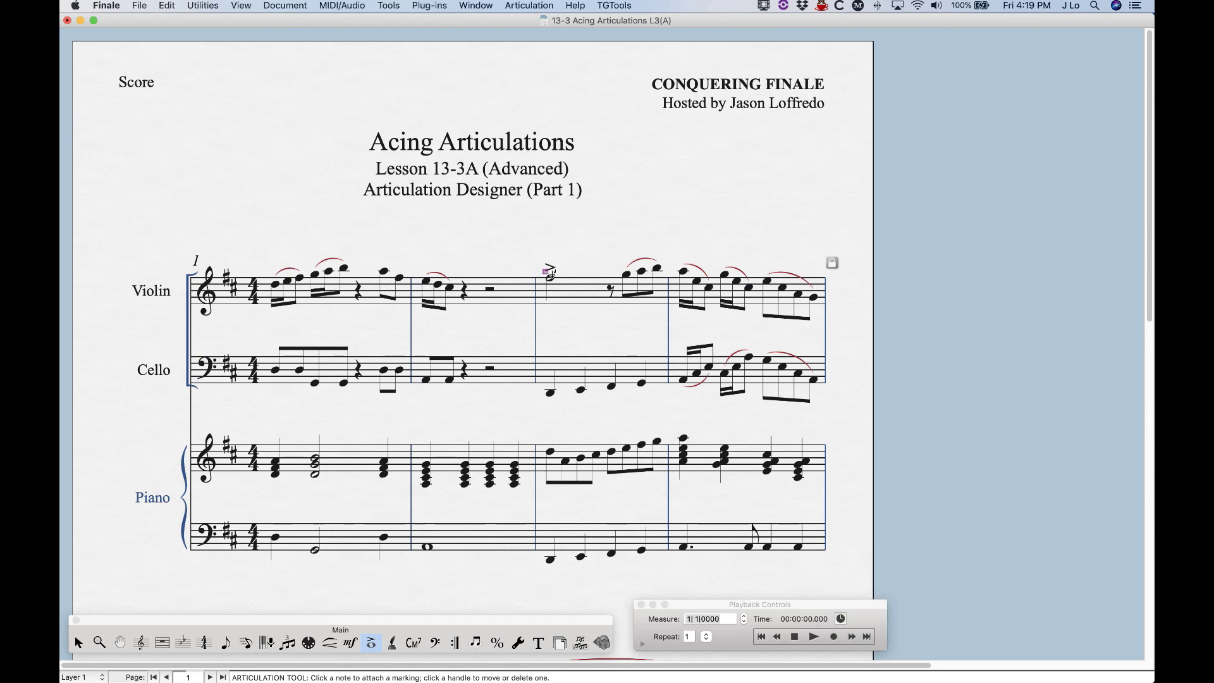
Step: With the Articulation tool active, view the placed accent's definition in the Articulation Designer and leave it unmodified
double_click(545, 272)
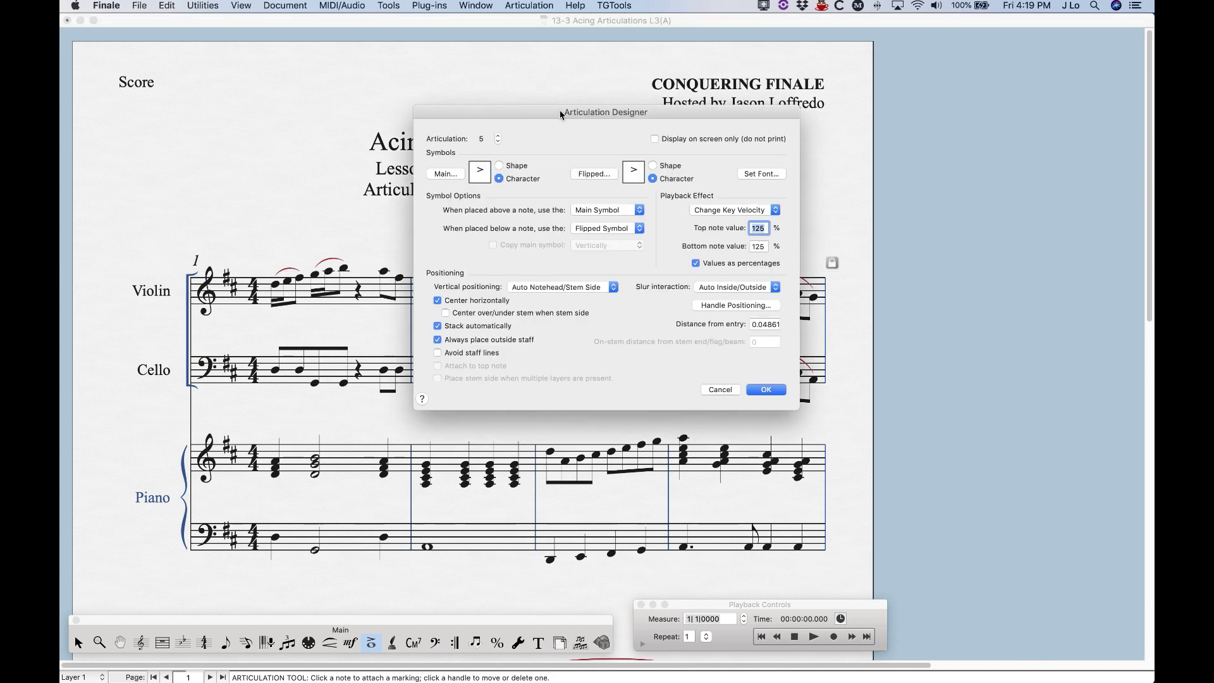
left_click(720, 389)
right_click(545, 272)
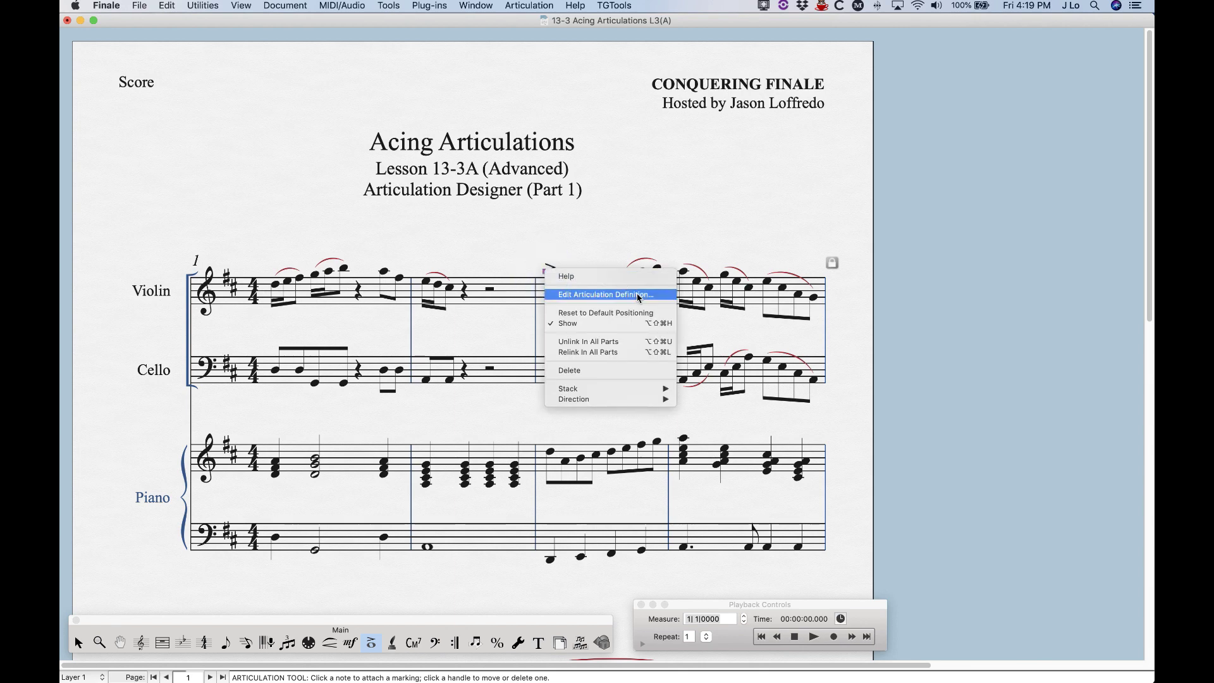
left_click(660, 297)
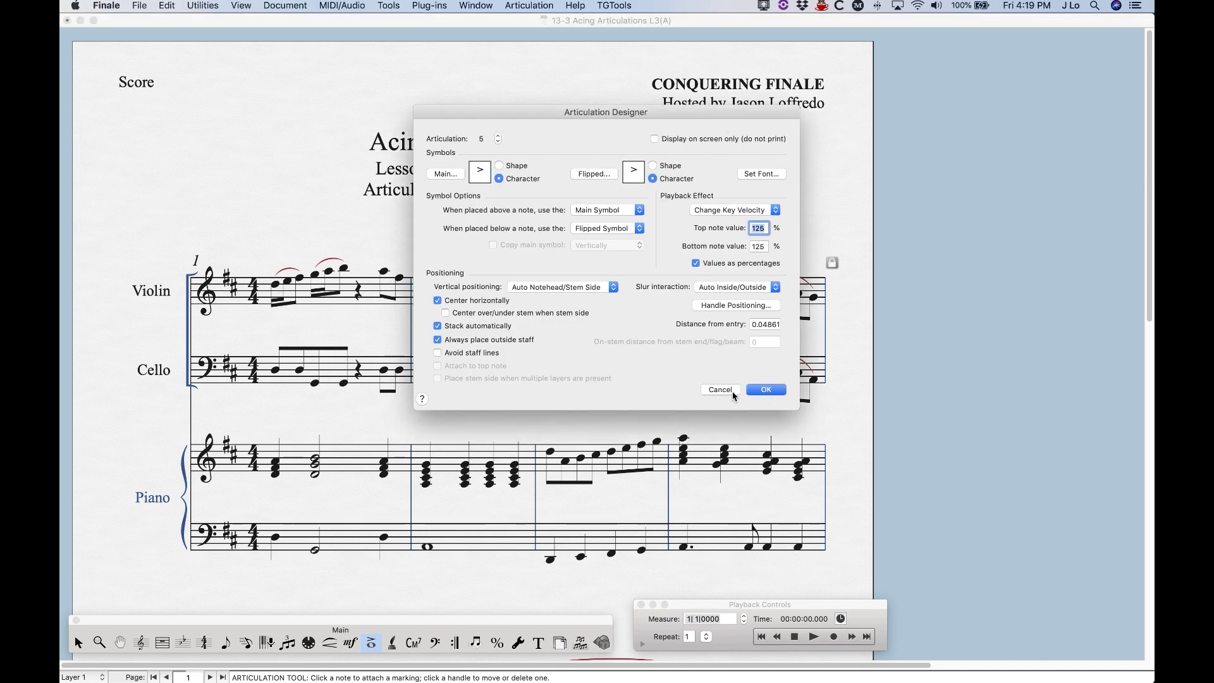
left_click(720, 389)
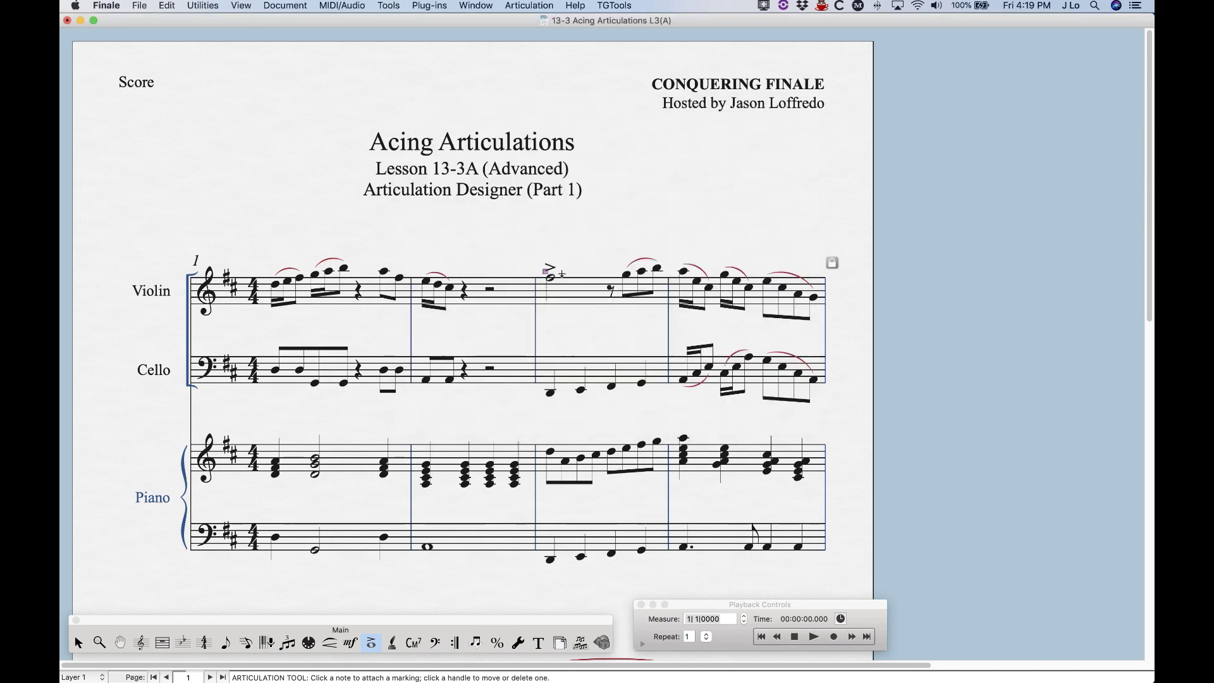
left_click(530, 5)
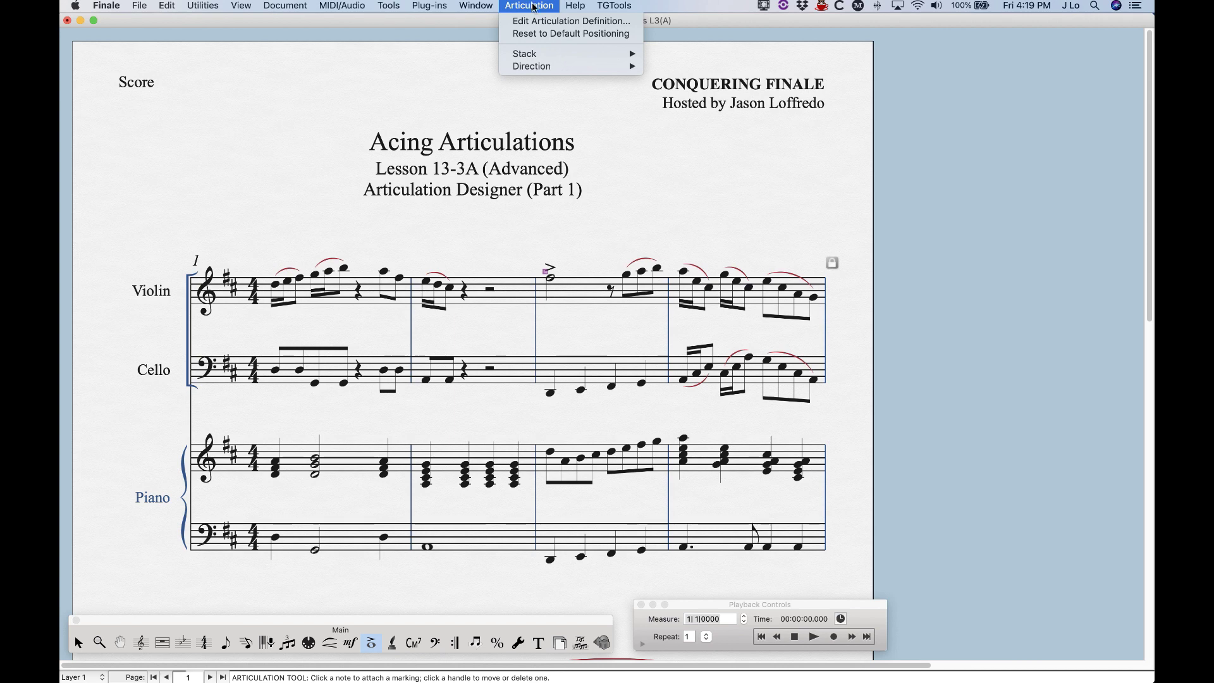
left_click(574, 23)
left_click(720, 389)
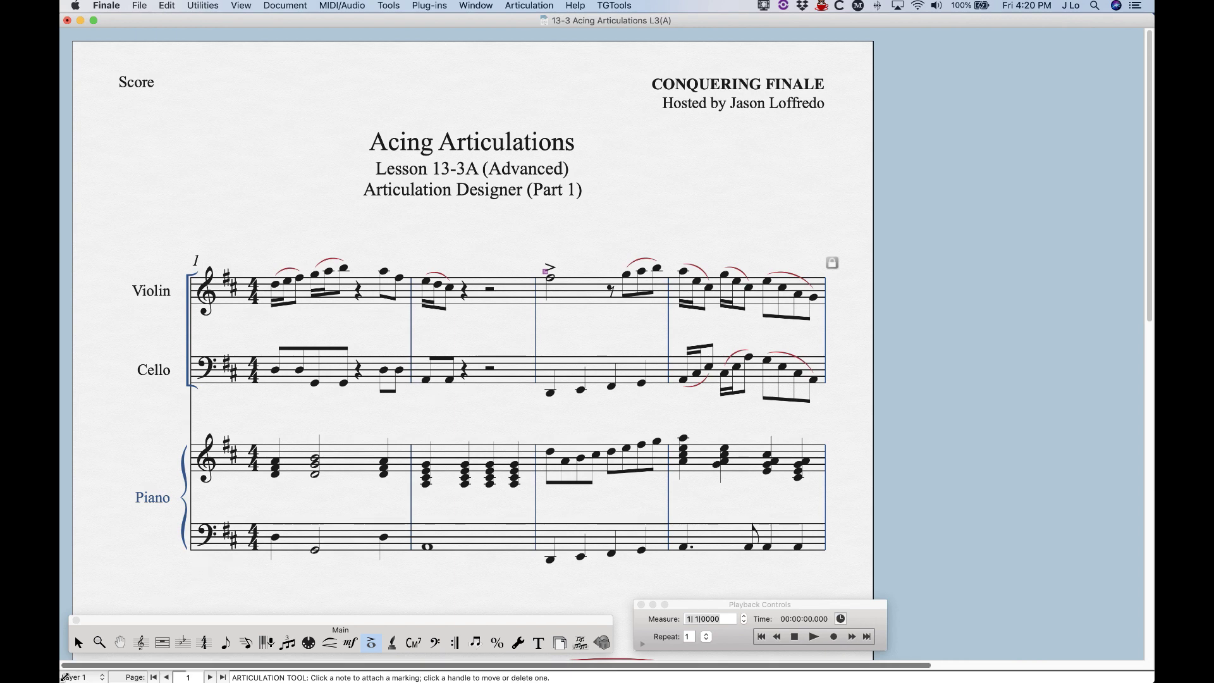
Step: View the violin accent's definition again, this time with the Selection tool active
left_click(79, 643)
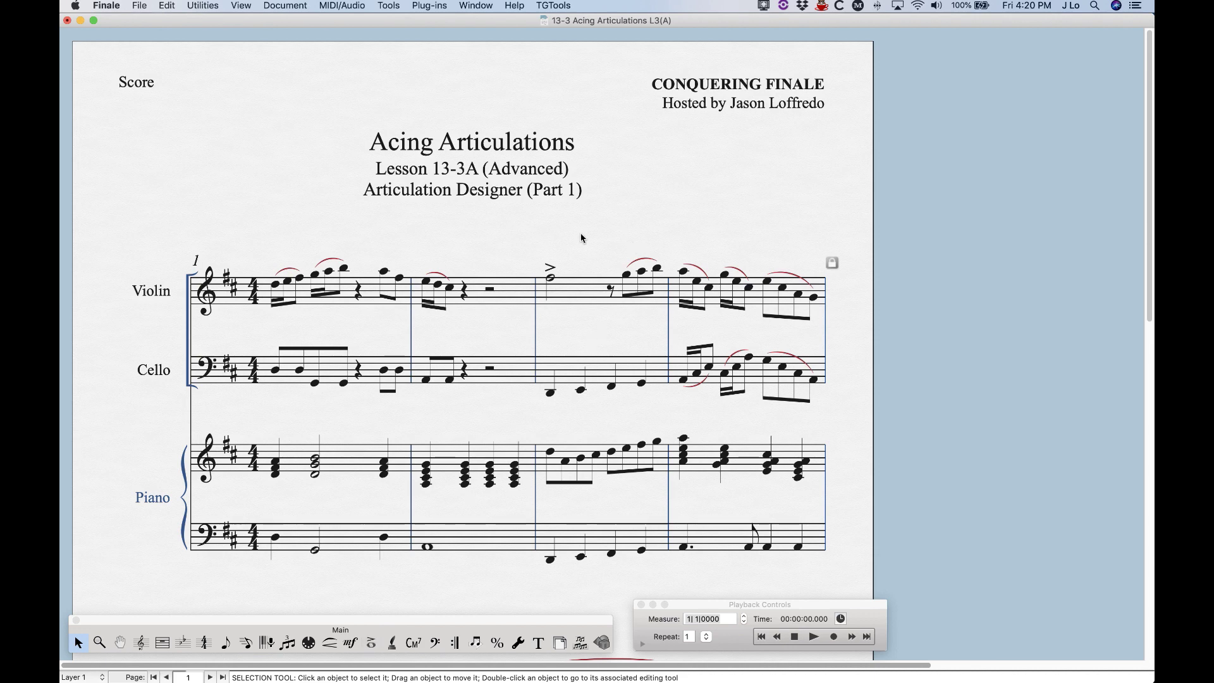
right_click(551, 269)
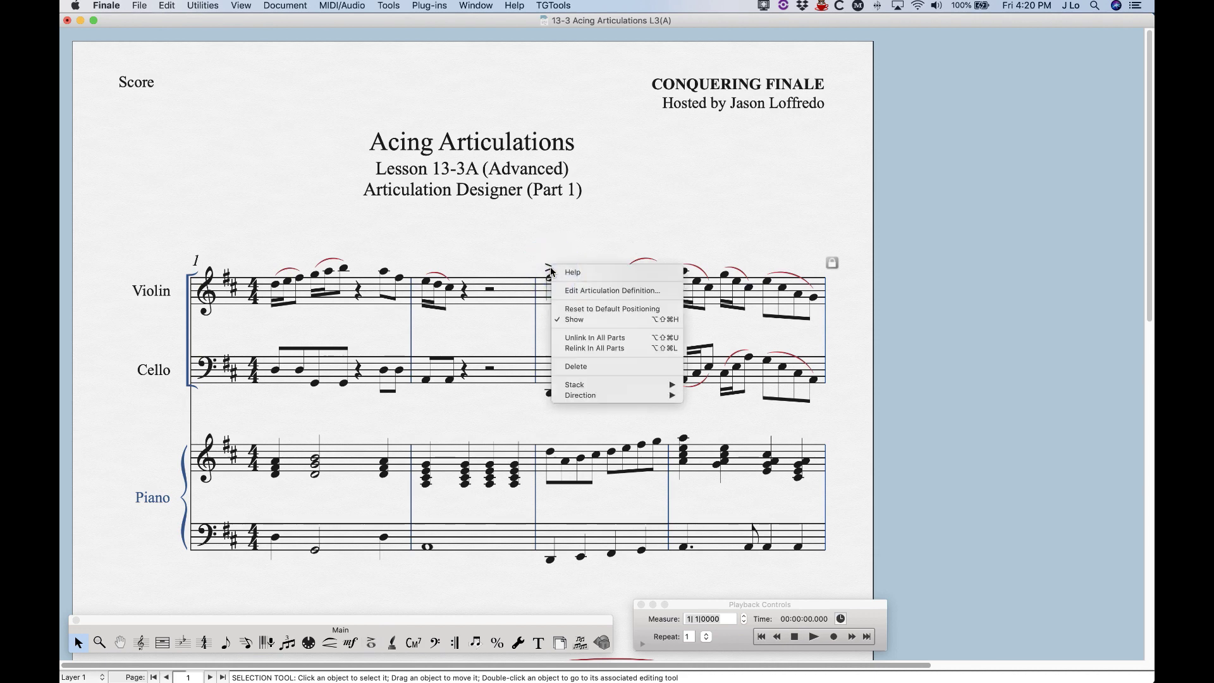
left_click(637, 295)
left_click(721, 389)
Step: Delete the accent from the half note in the violin's third measure
left_click(371, 642)
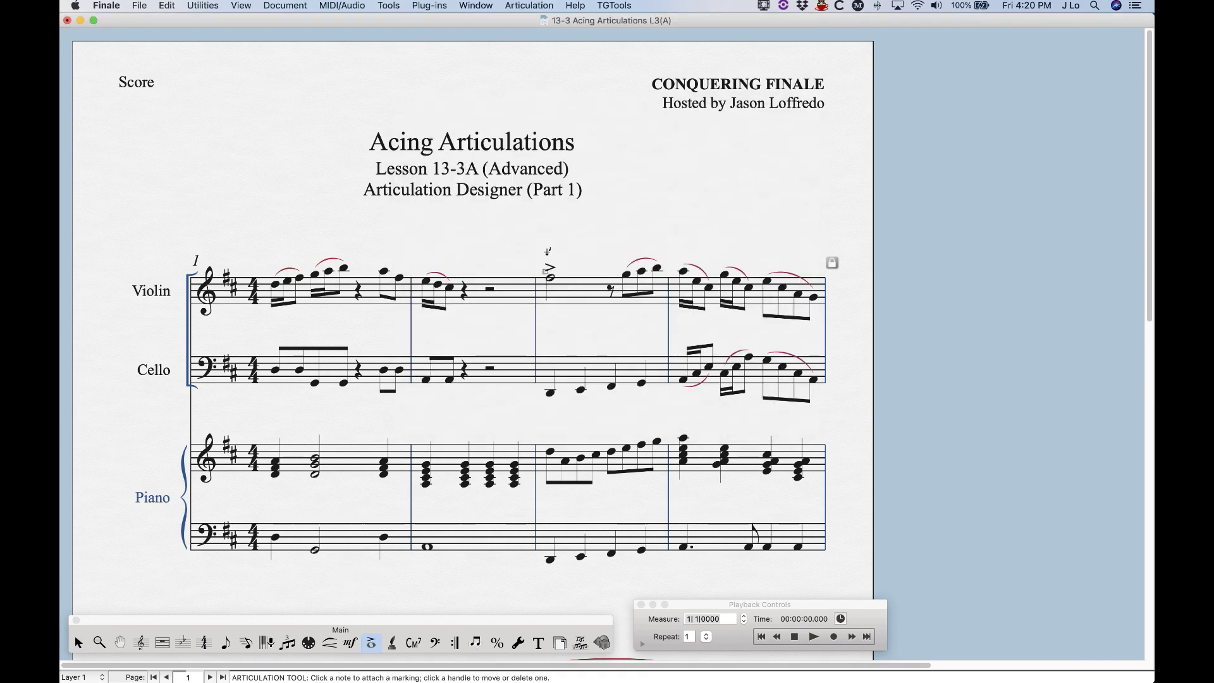
key("BackSpace")
Step: Duplicate the accent-with-tenuto articulation (number 7) for the violin's half note and open the copy in the Articulation Designer
left_click(549, 278)
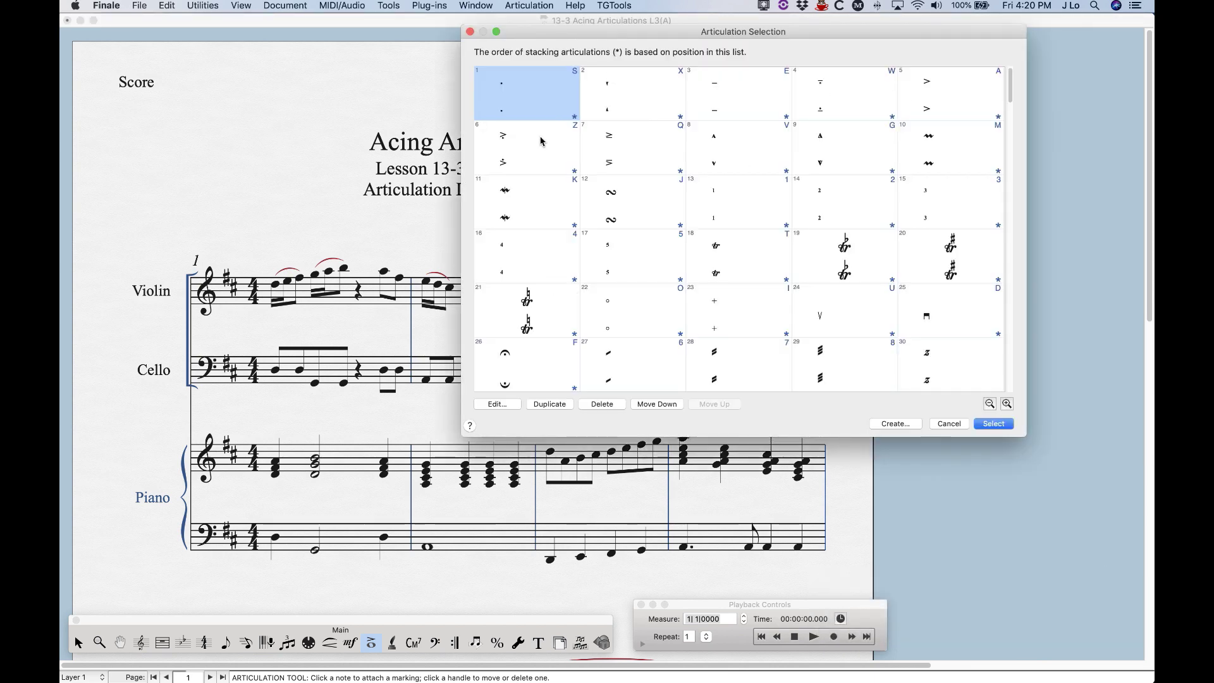
left_click(637, 152)
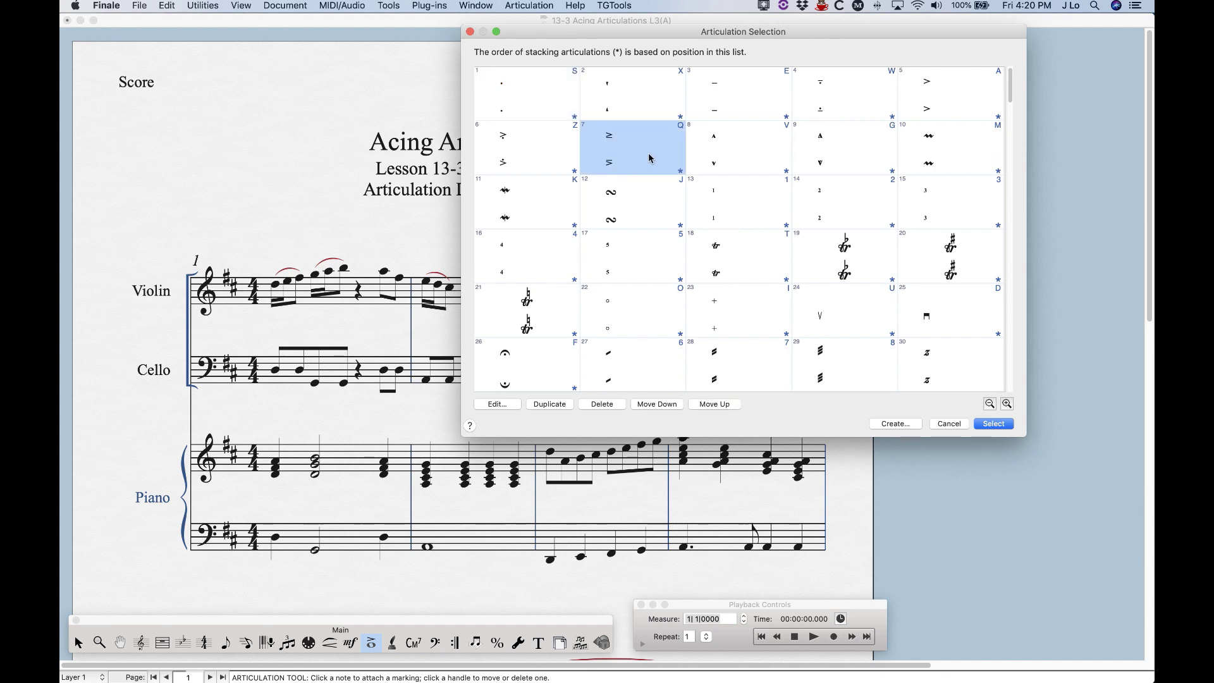
left_click(549, 404)
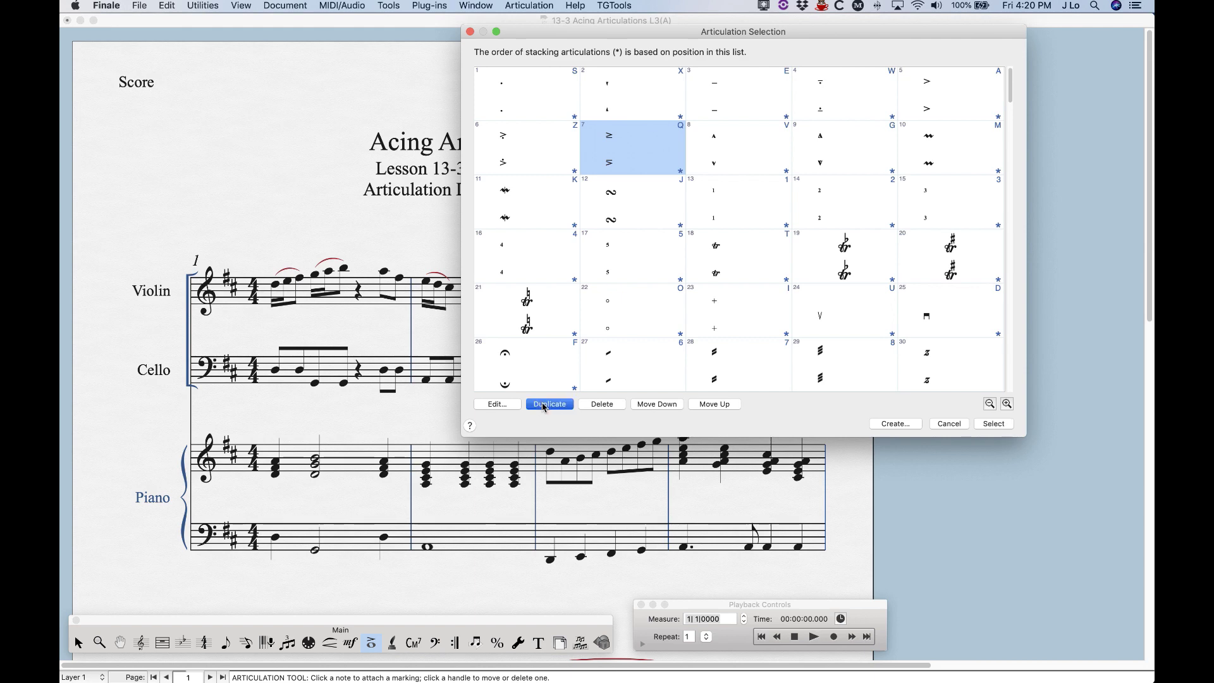
left_click(497, 404)
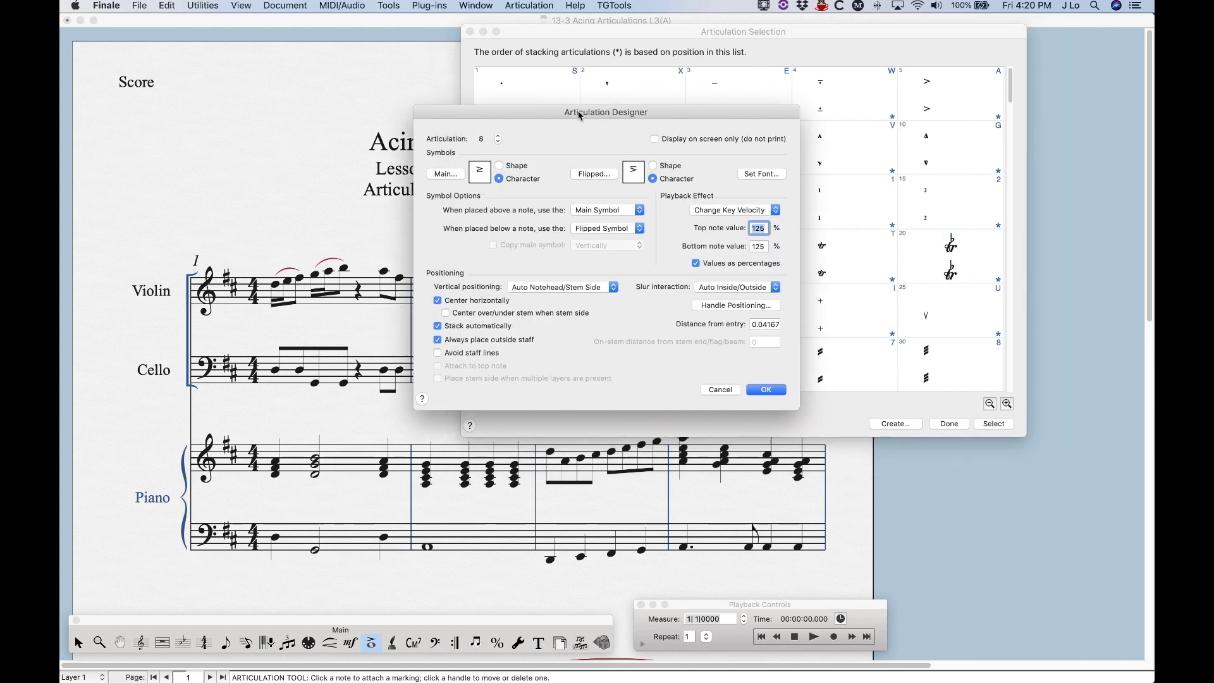
Step: Move the Articulation Designer off the articulation list and step through the definitions to articulation 10 and back to 8
left_click_drag(579, 114, 510, 97)
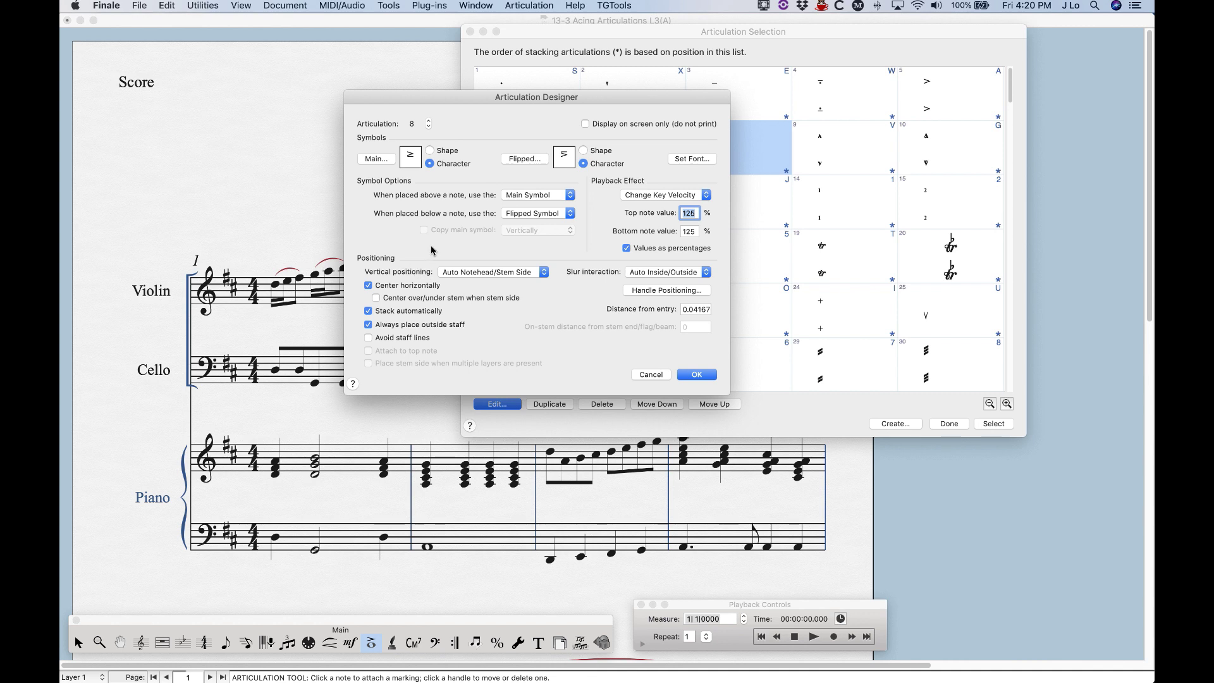
left_click_drag(462, 101, 429, 92)
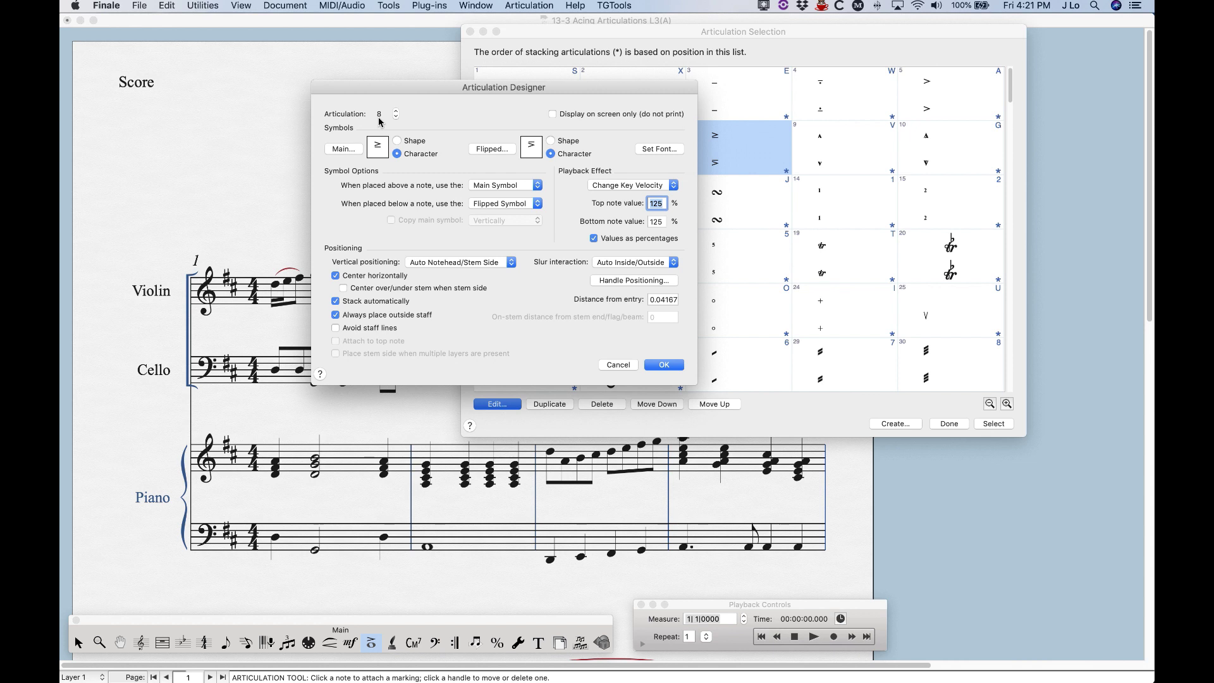
left_click_drag(526, 87, 437, 110)
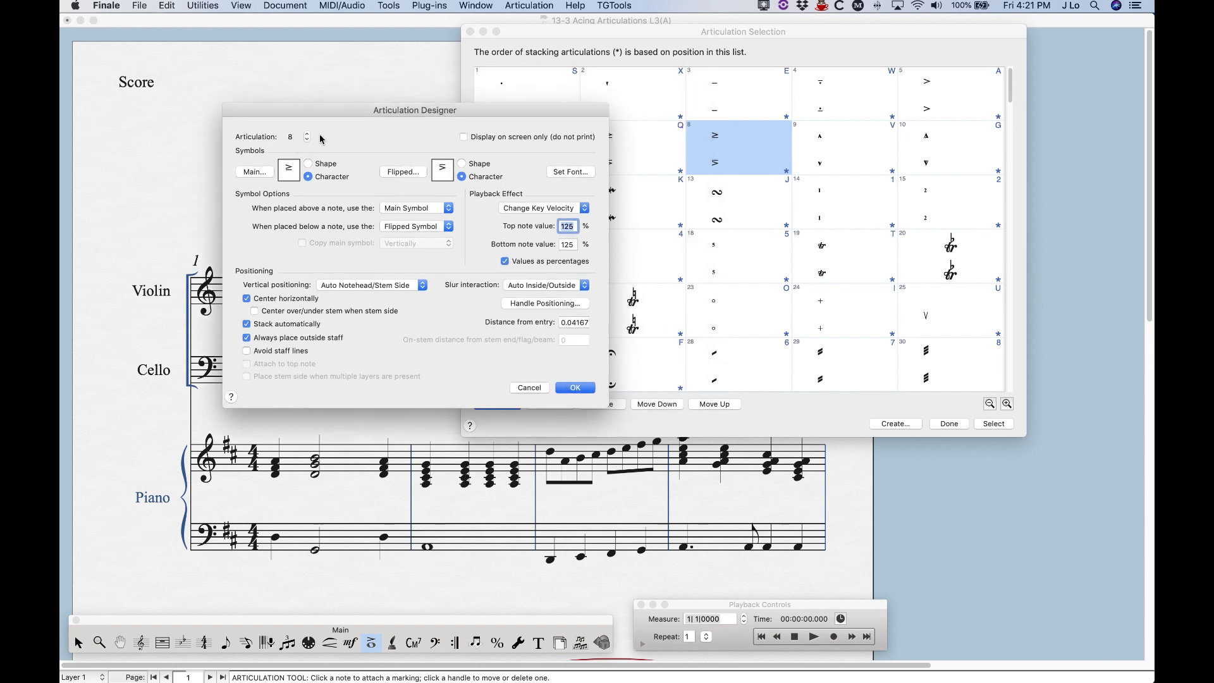
left_click(307, 135)
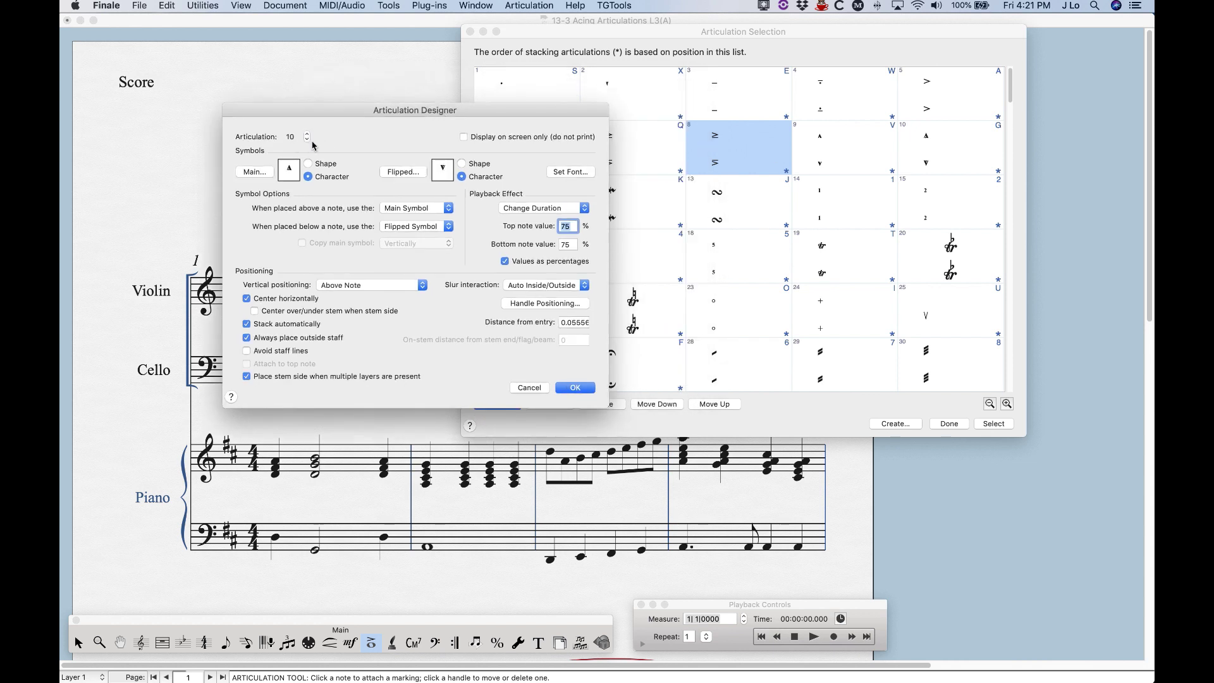
left_click(307, 140)
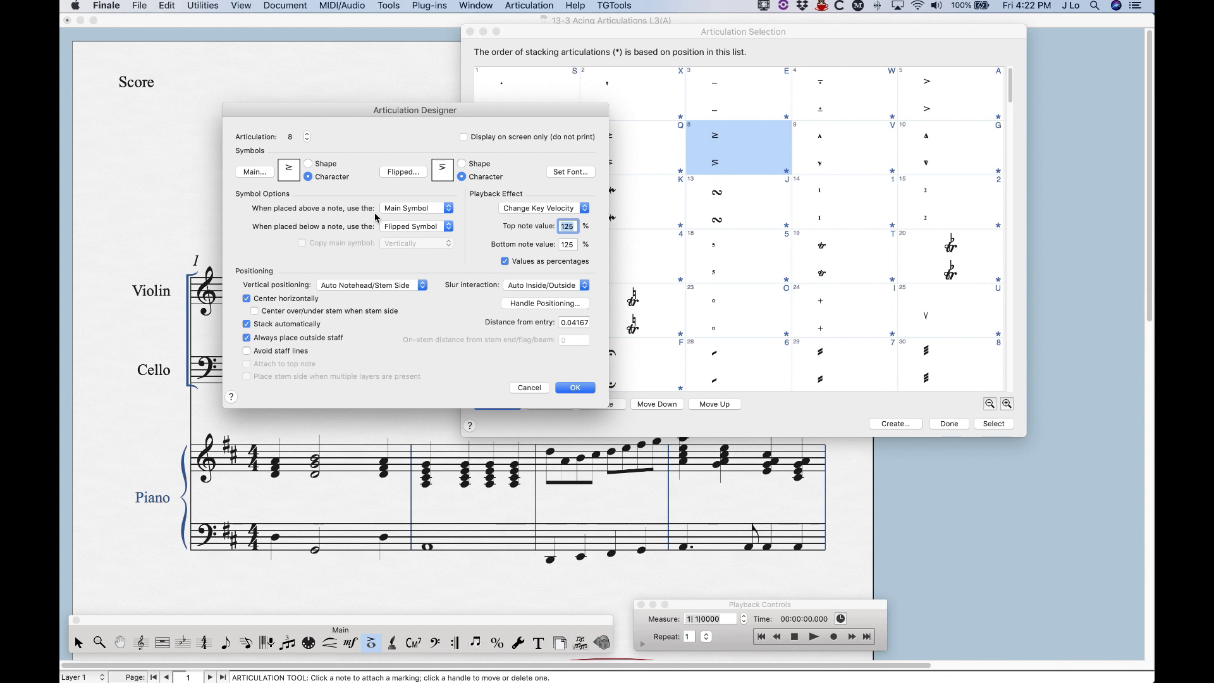
Step: View the symbol choices offered for placing the articulation above and below a note
left_click(414, 208)
left_click(279, 231)
left_click(427, 227)
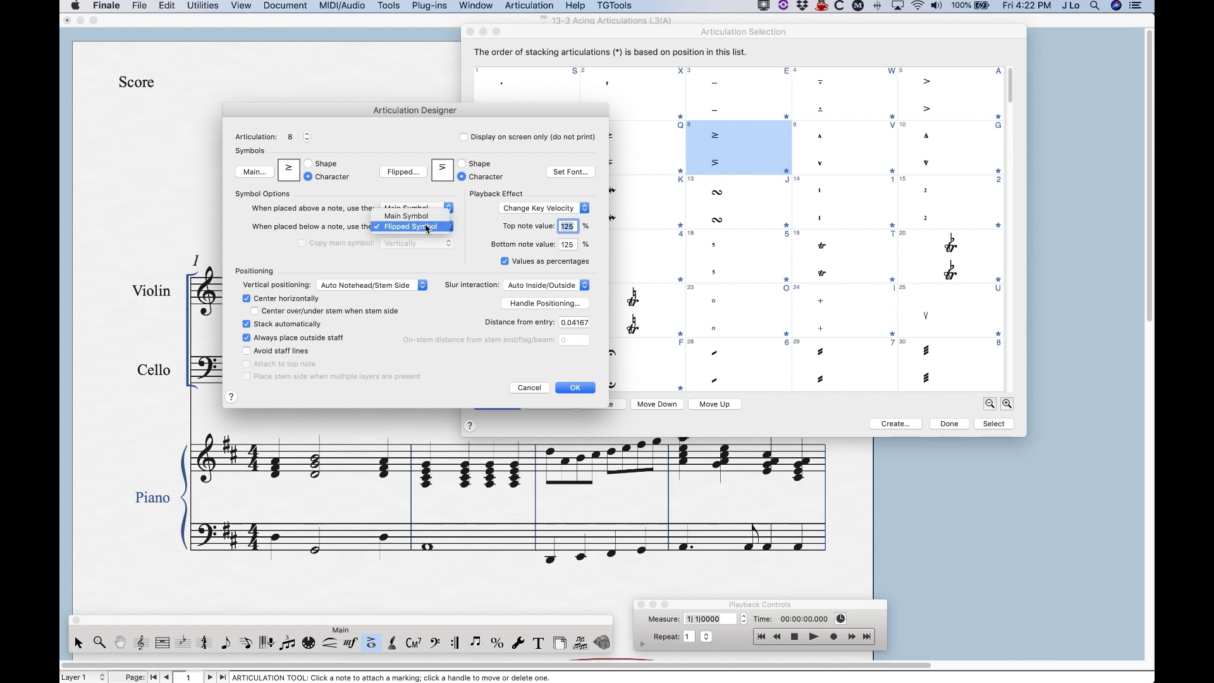
left_click(296, 219)
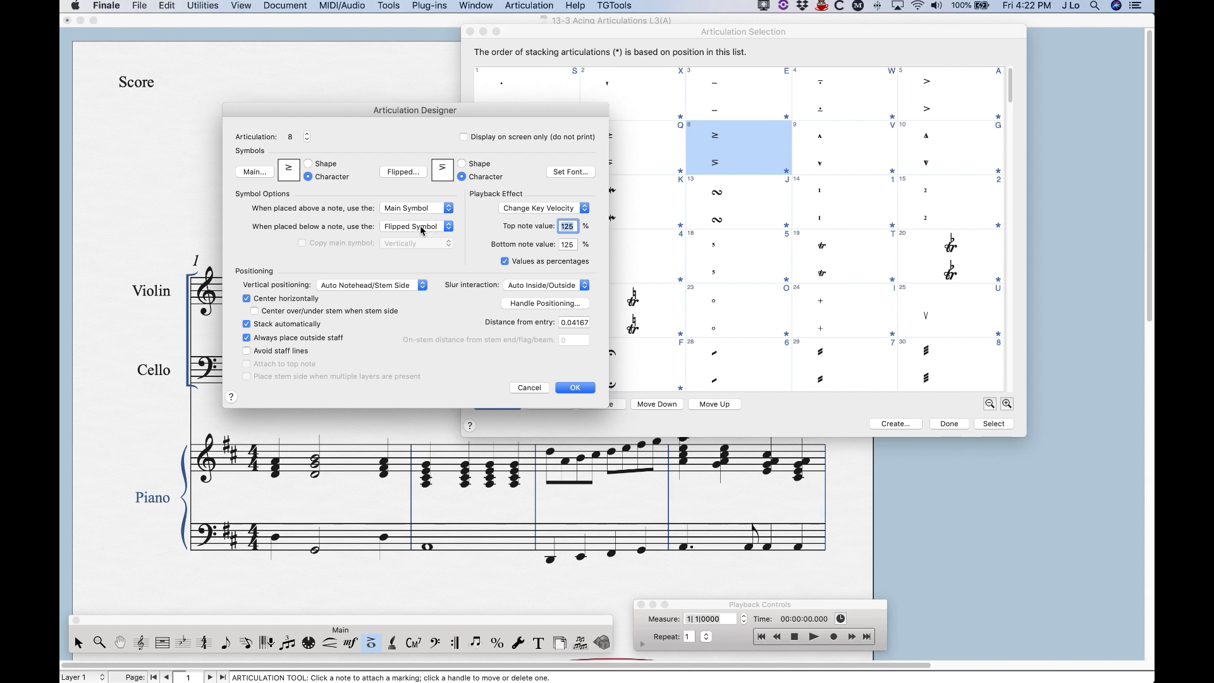
Step: Switch the symbol used below a note to Main Symbol and back to Flipped Symbol
left_click(449, 227)
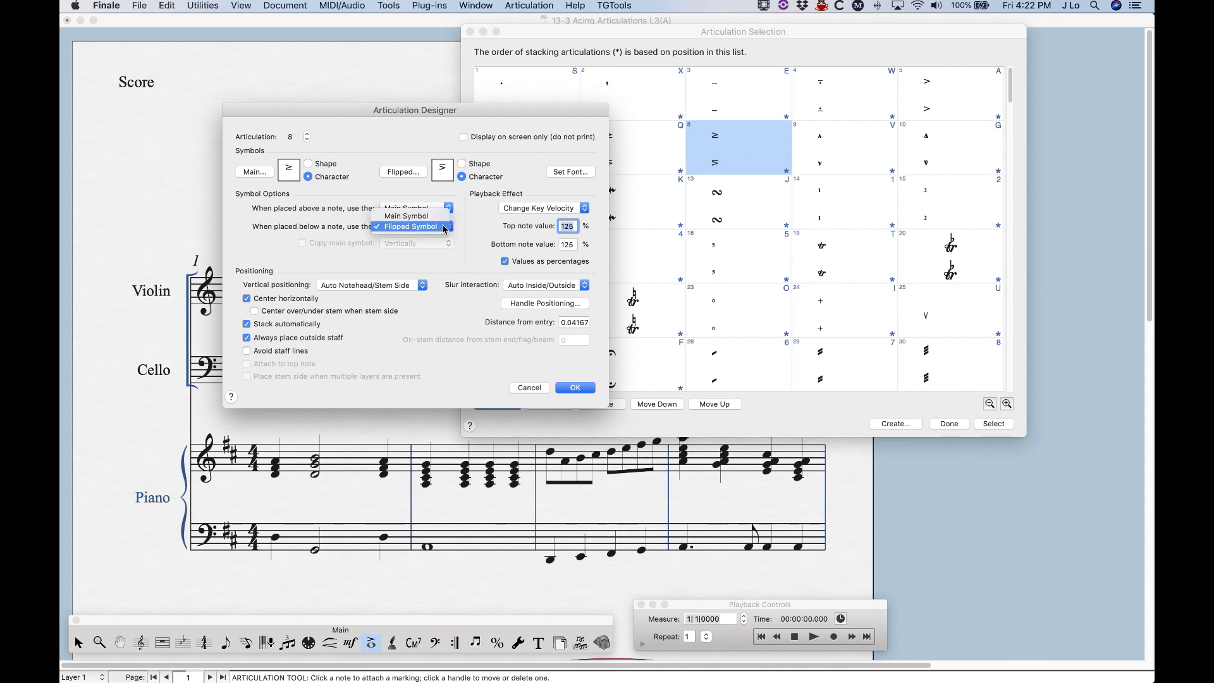
left_click(414, 214)
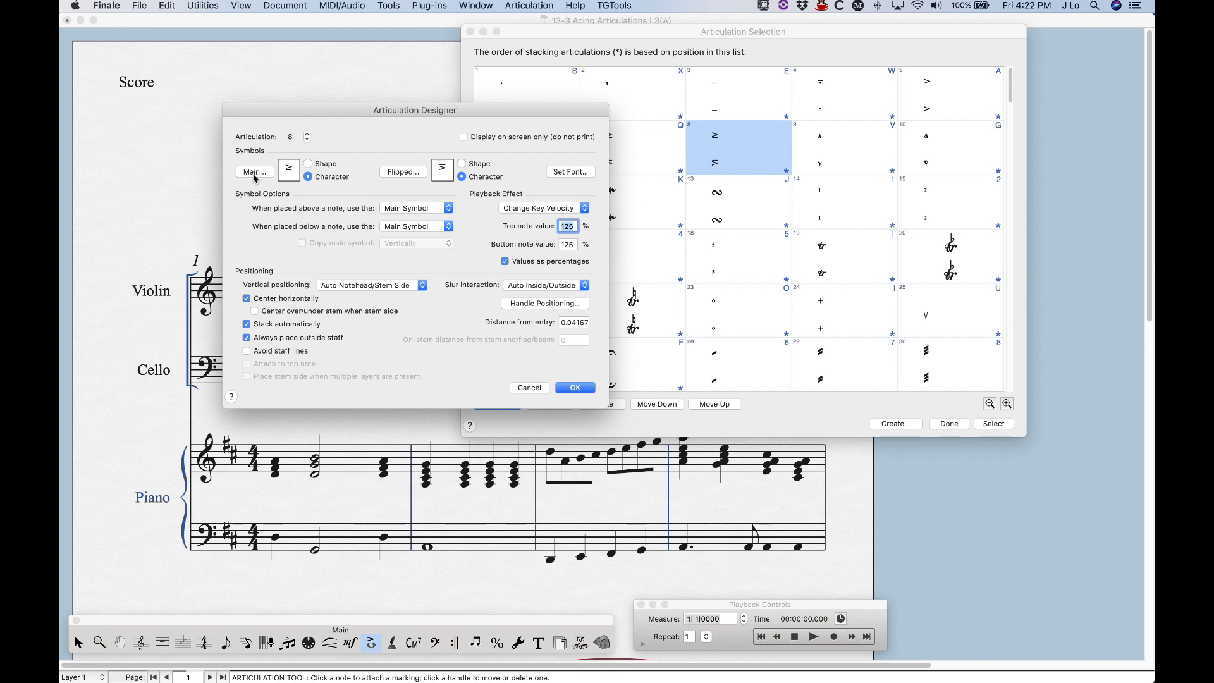
left_click(409, 232)
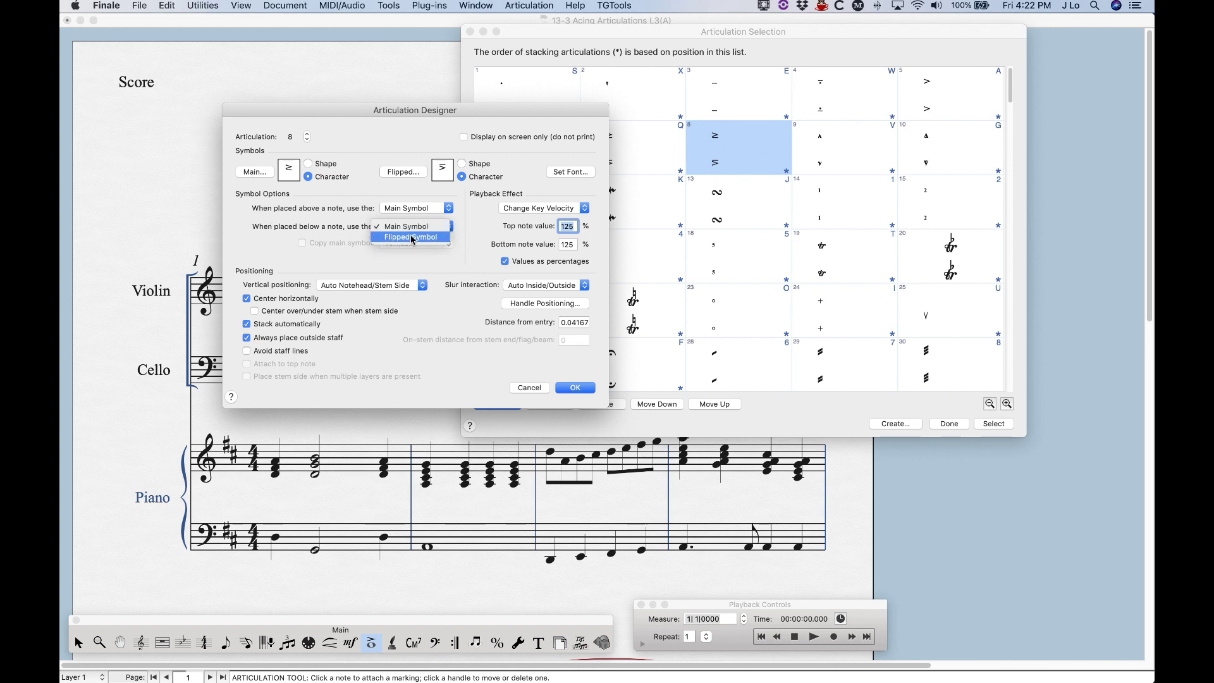
left_click(414, 241)
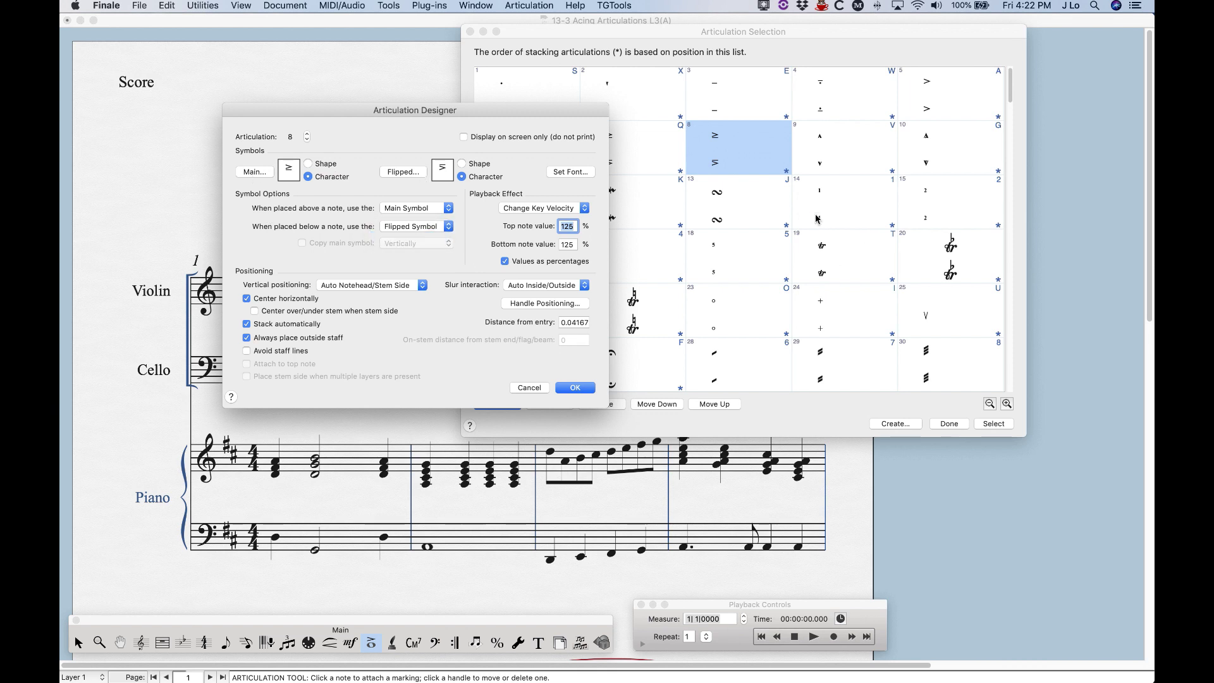
Step: Switch the symbol used above a note to Flipped Symbol and back to Main Symbol
left_click(429, 213)
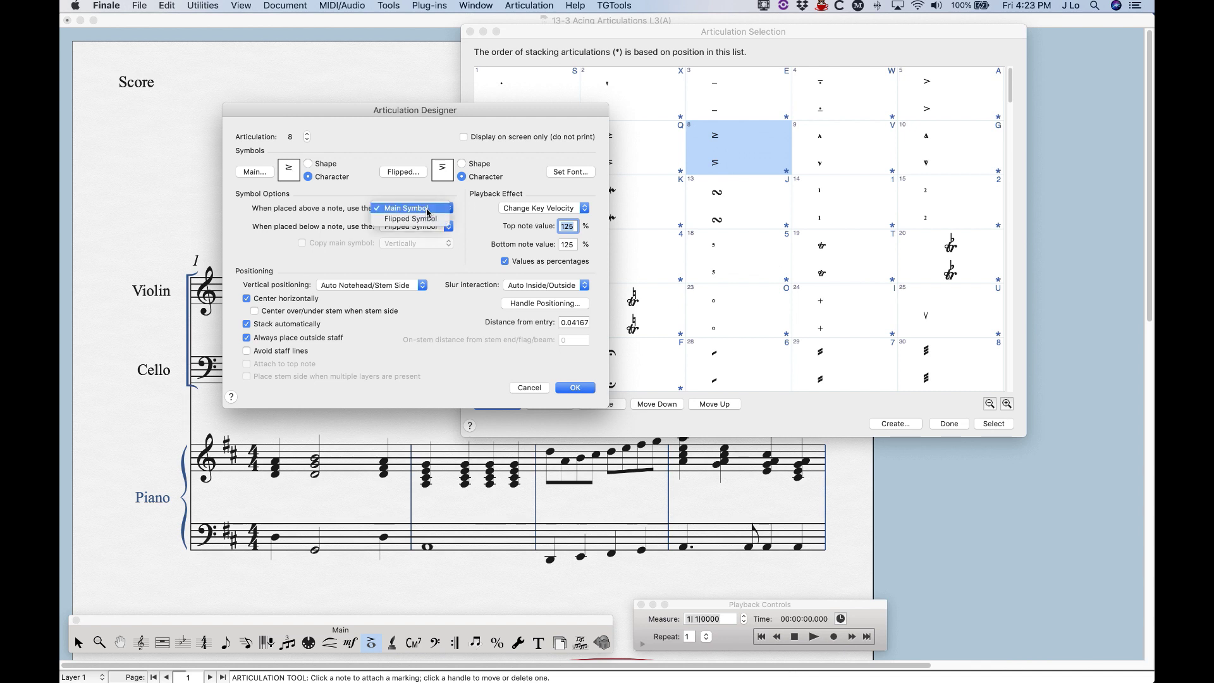
left_click(429, 218)
left_click(430, 212)
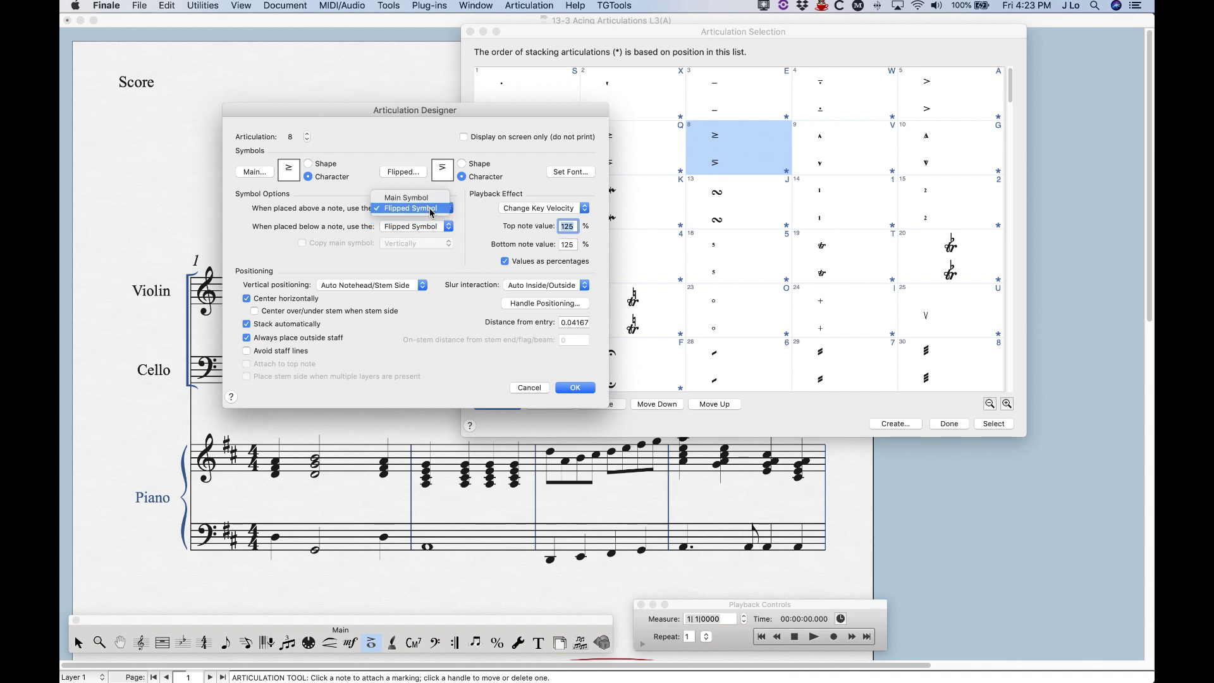
left_click(419, 196)
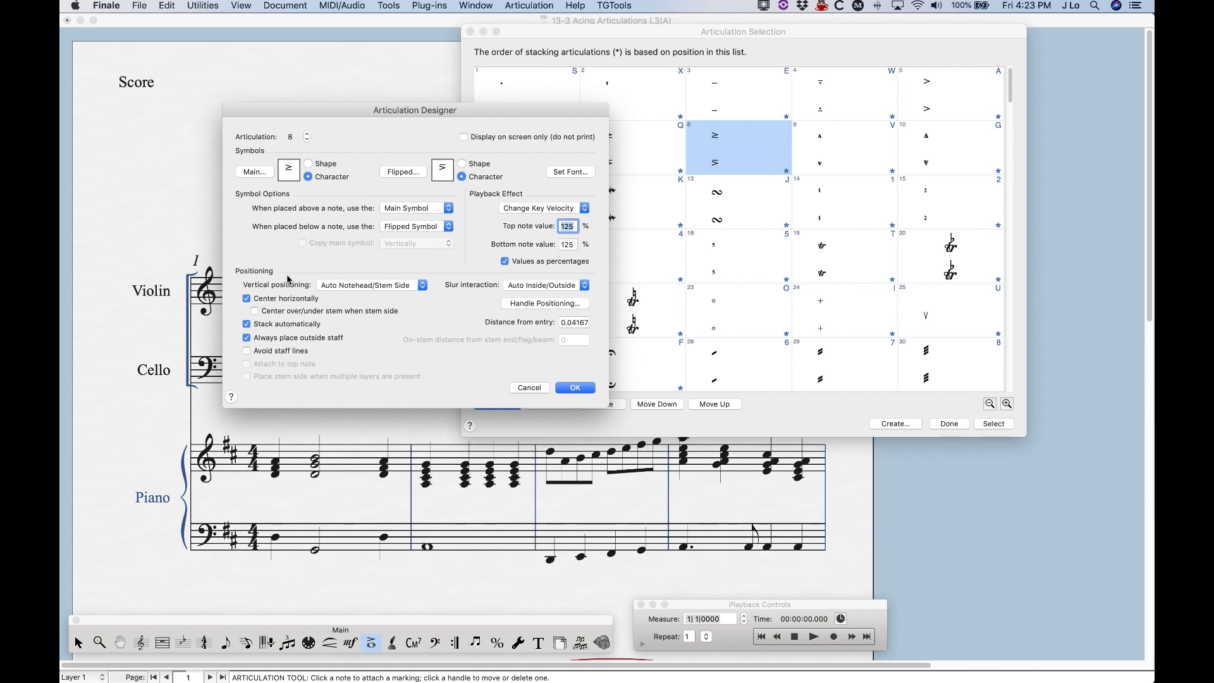
Step: Try Manual vertical positioning for the articulation and return it to Auto Notehead/Stem Side
left_click(389, 285)
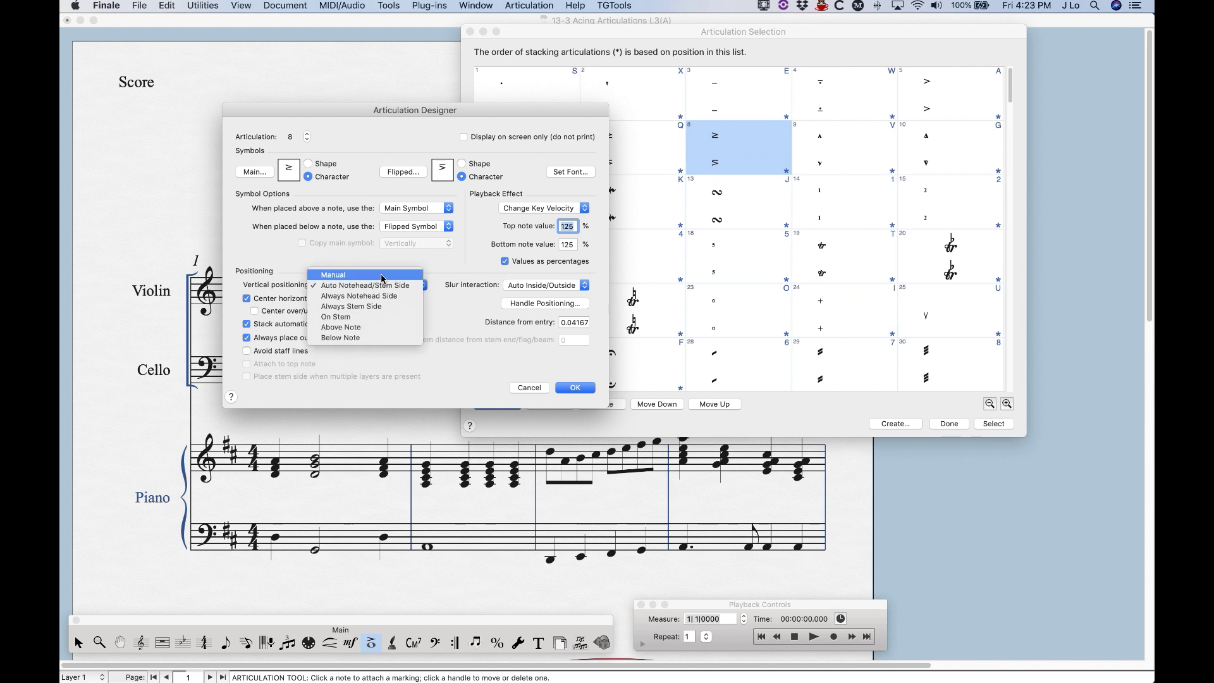
left_click(383, 276)
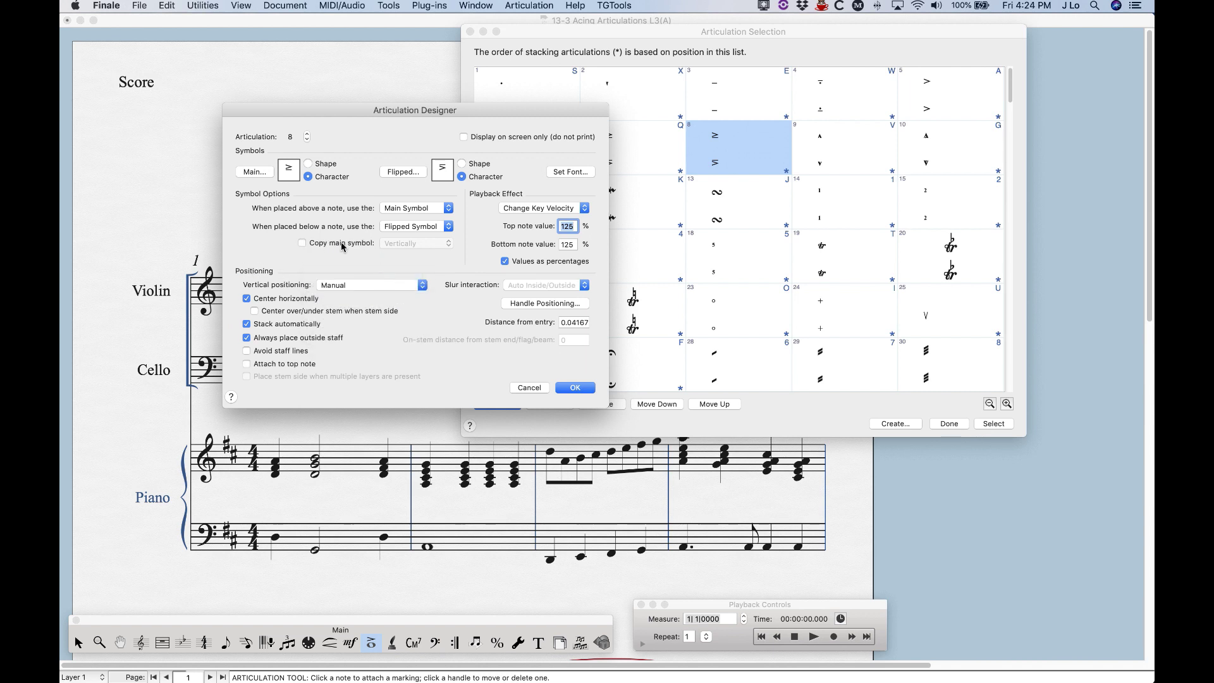
left_click(334, 285)
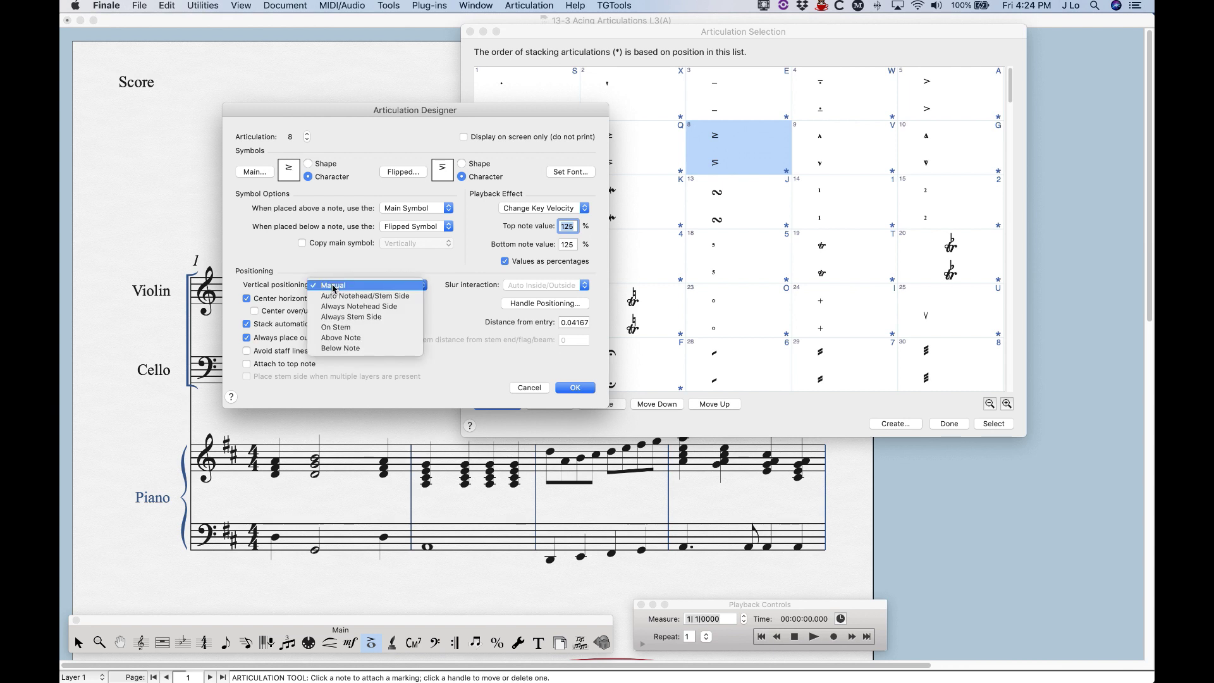
left_click(346, 296)
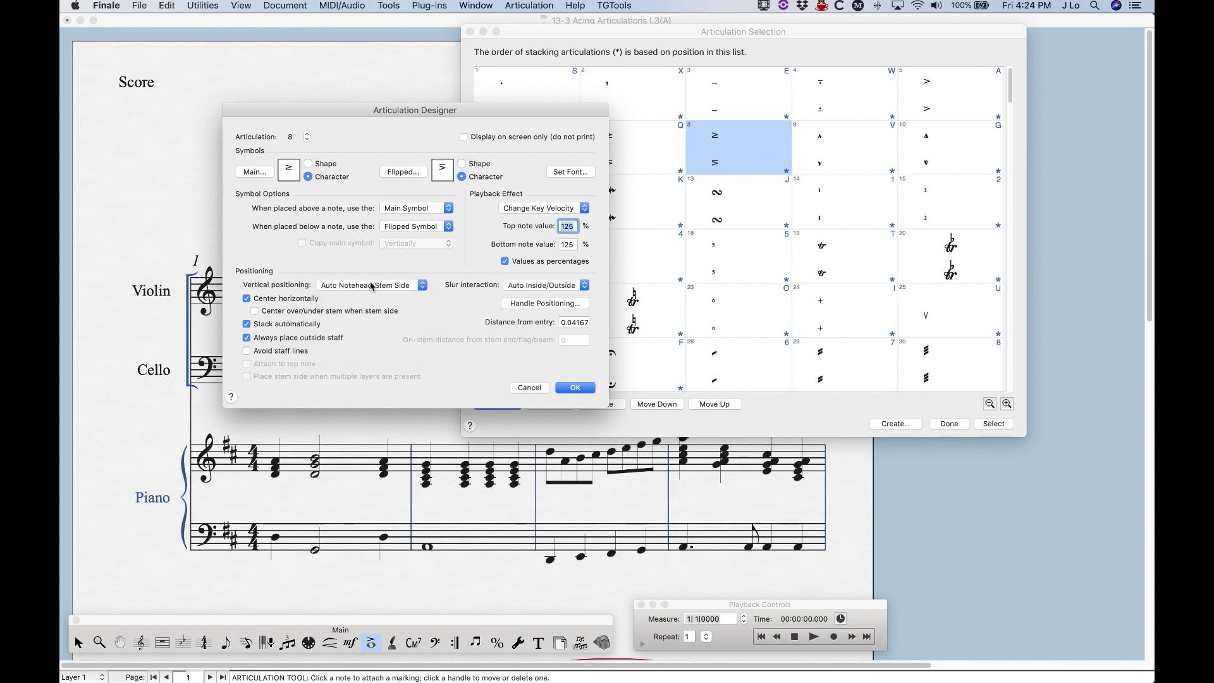
left_click(371, 287)
left_click(324, 245)
Step: Replace articulation 8's main symbol with the Maestro font's apple character in slot 240
left_click(251, 172)
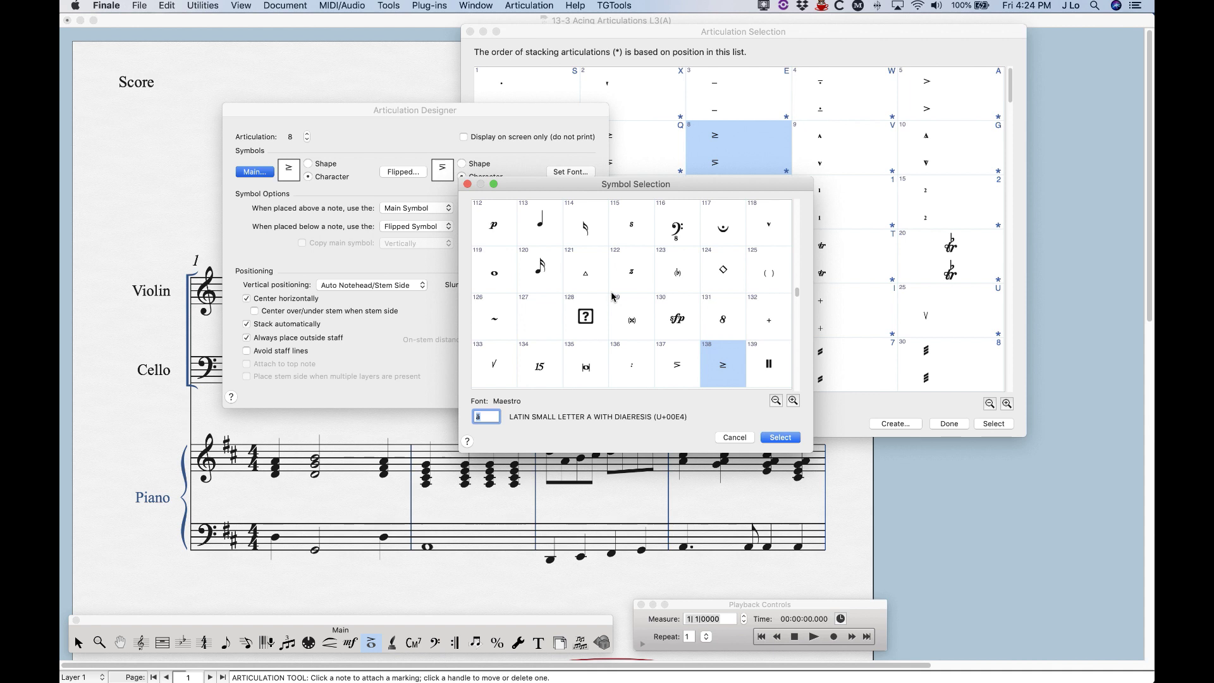
scroll(589, 313, "up", 10)
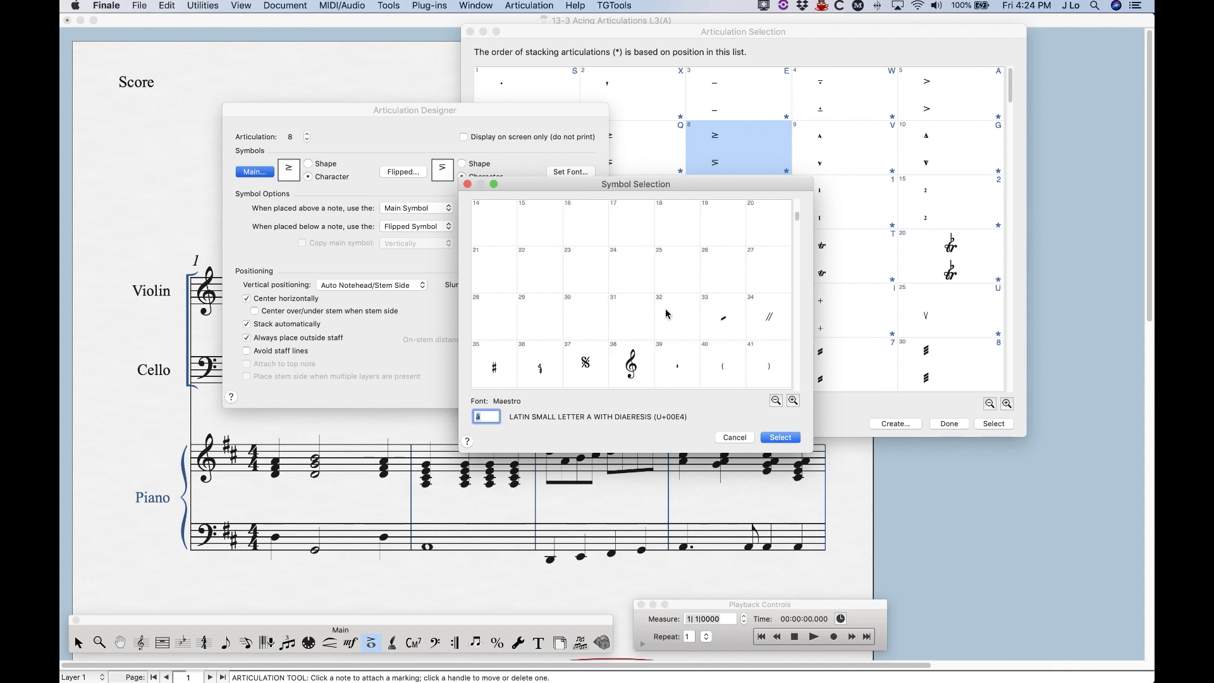
scroll(665, 312, "down", 10)
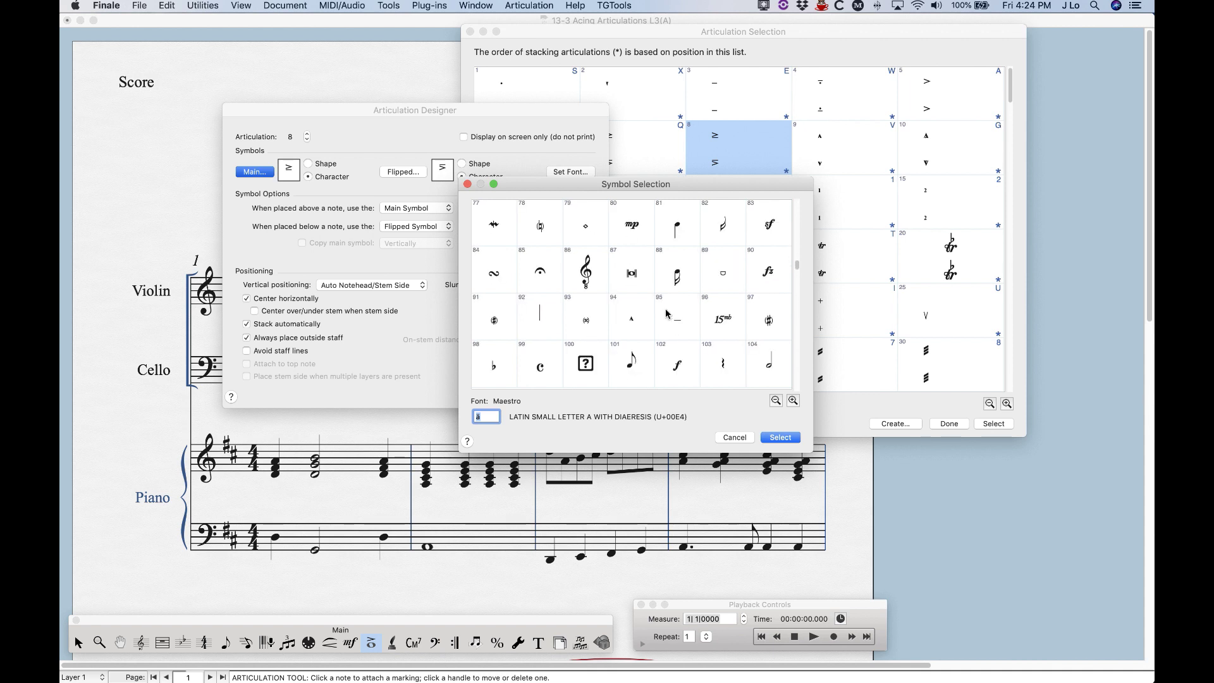
scroll(667, 313, "down", 3)
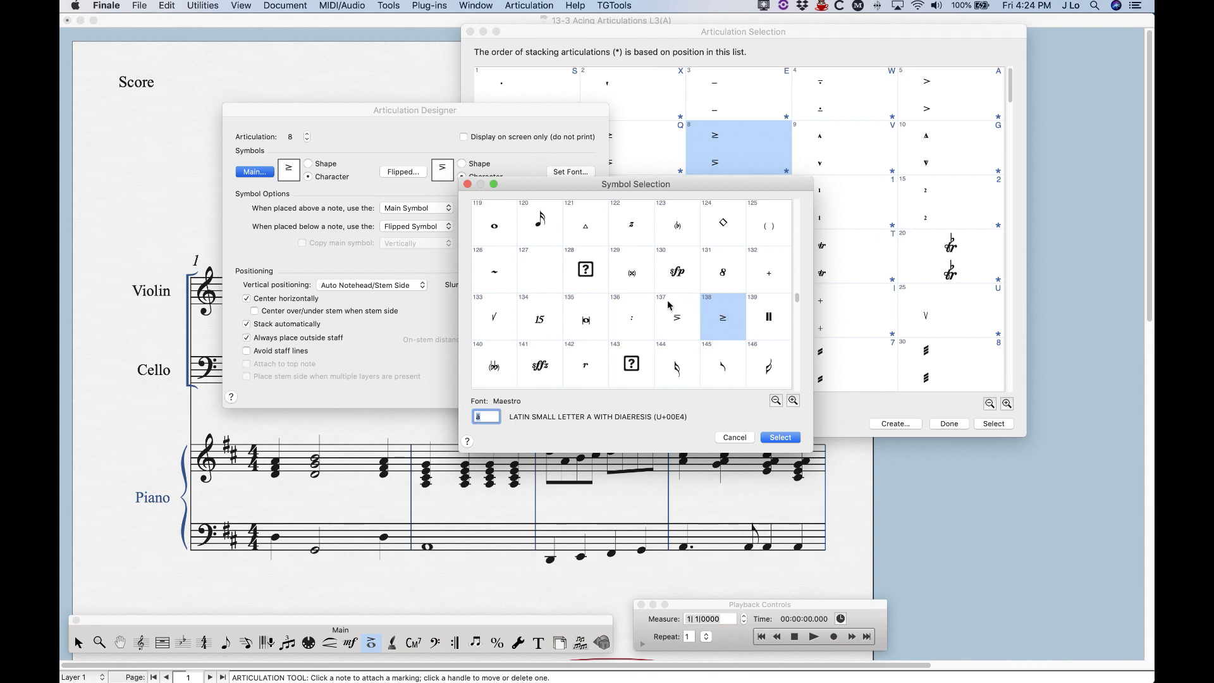
scroll(669, 306, "down", 3)
scroll(668, 305, "up", 3)
scroll(623, 319, "down", 4)
scroll(623, 319, "down", 12)
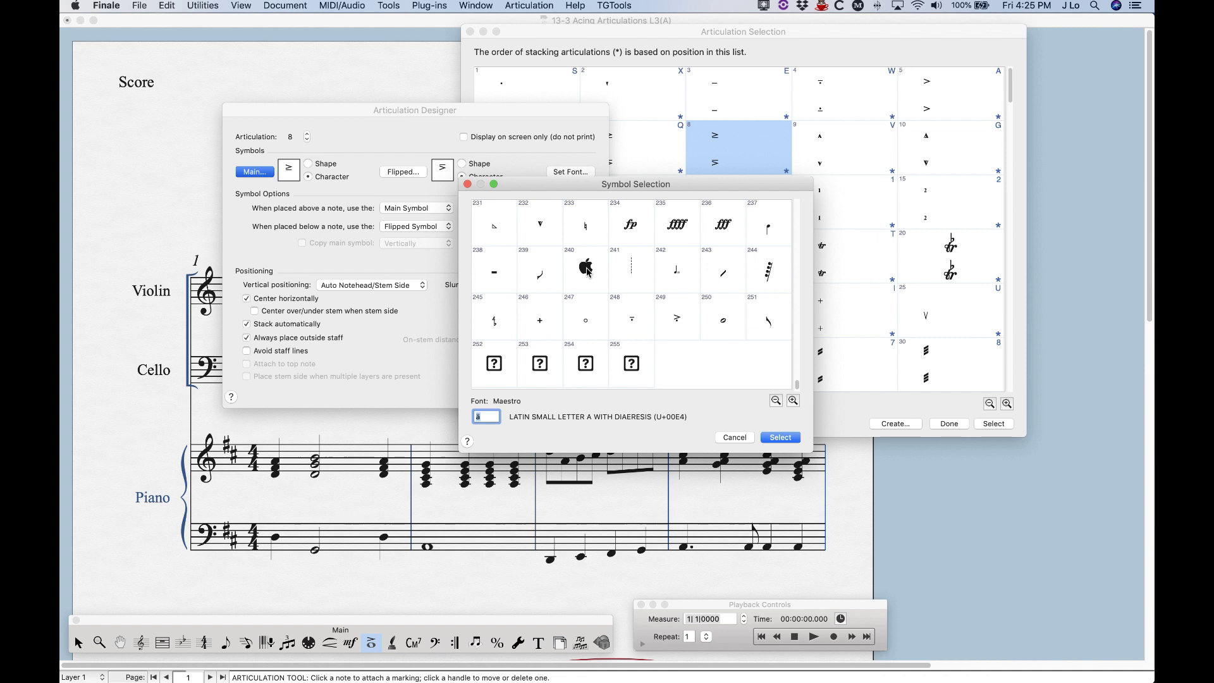
left_click(587, 269)
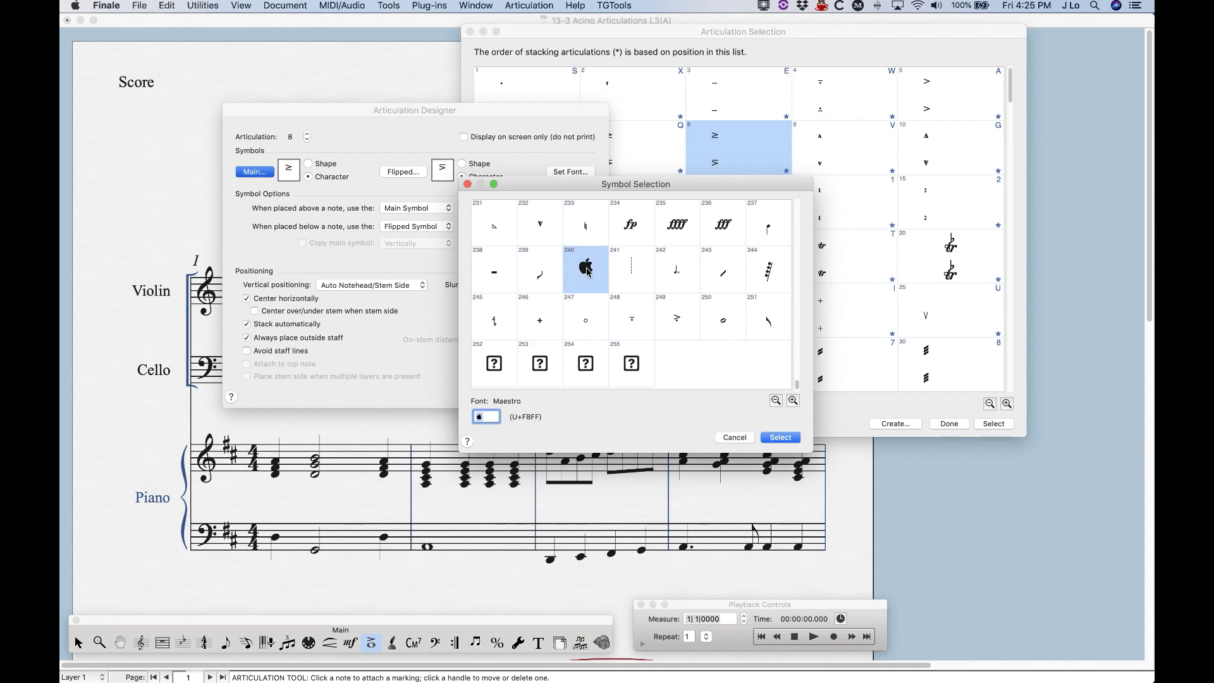
left_click(780, 438)
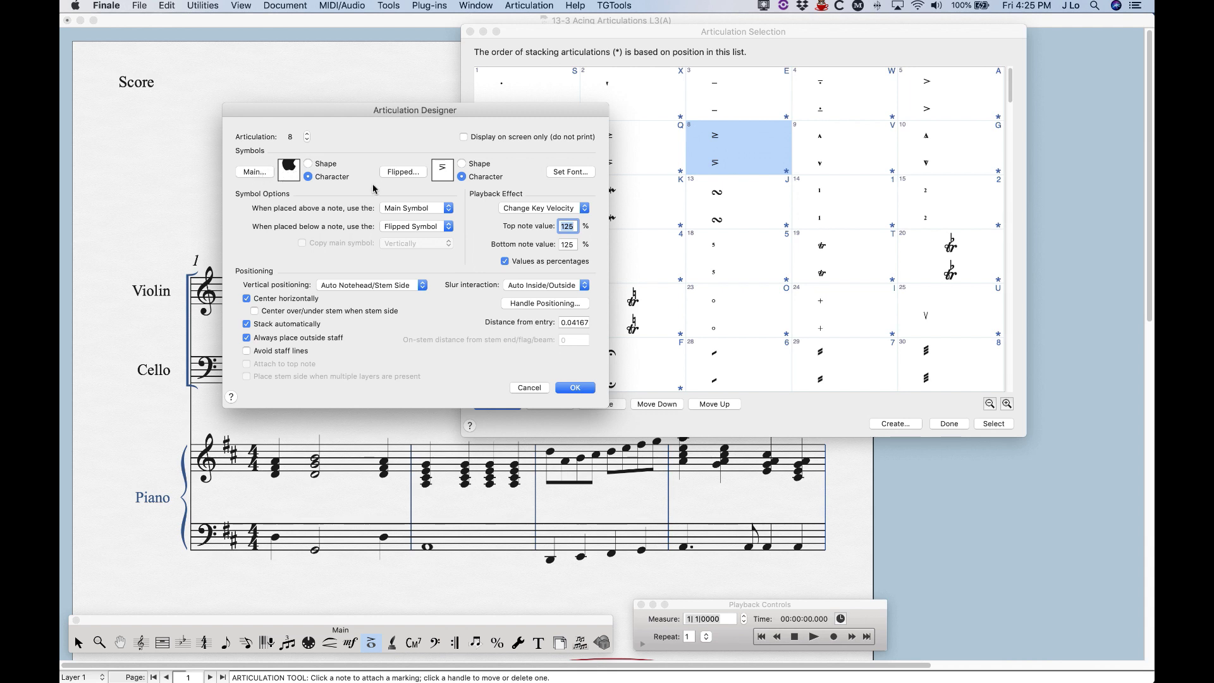
Step: Set the flipped symbol to the "15" character in slot 134 and save the articulation's definition
left_click(397, 173)
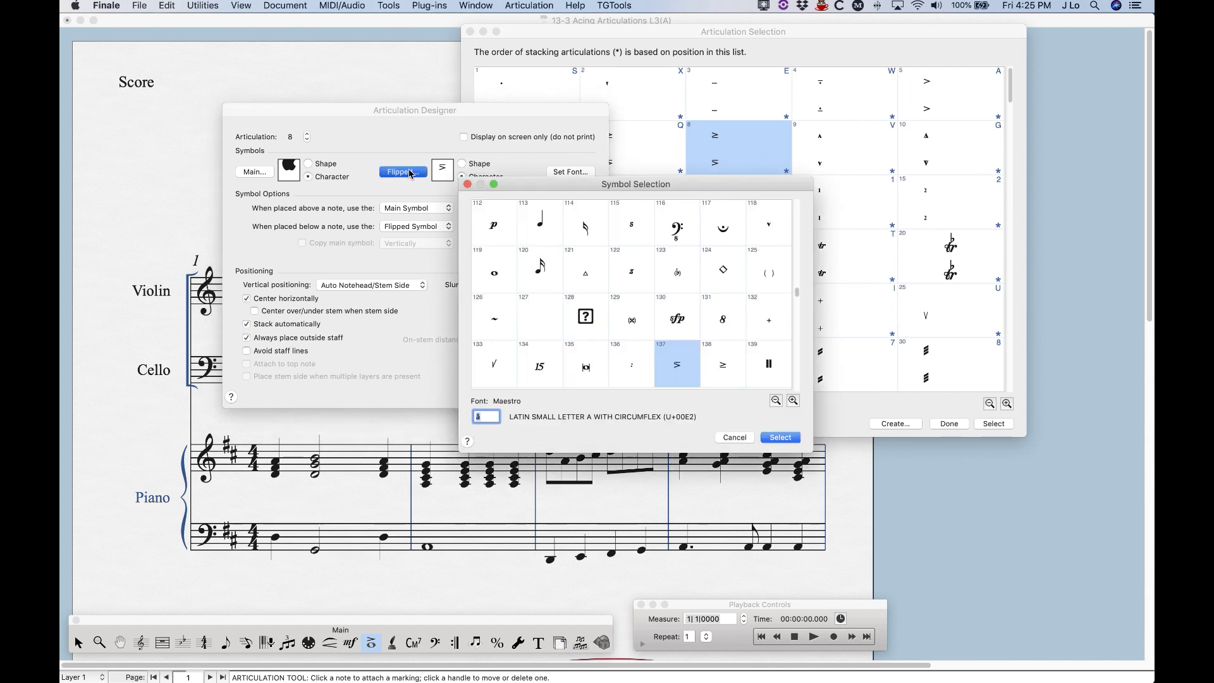
scroll(617, 356, "down", 3)
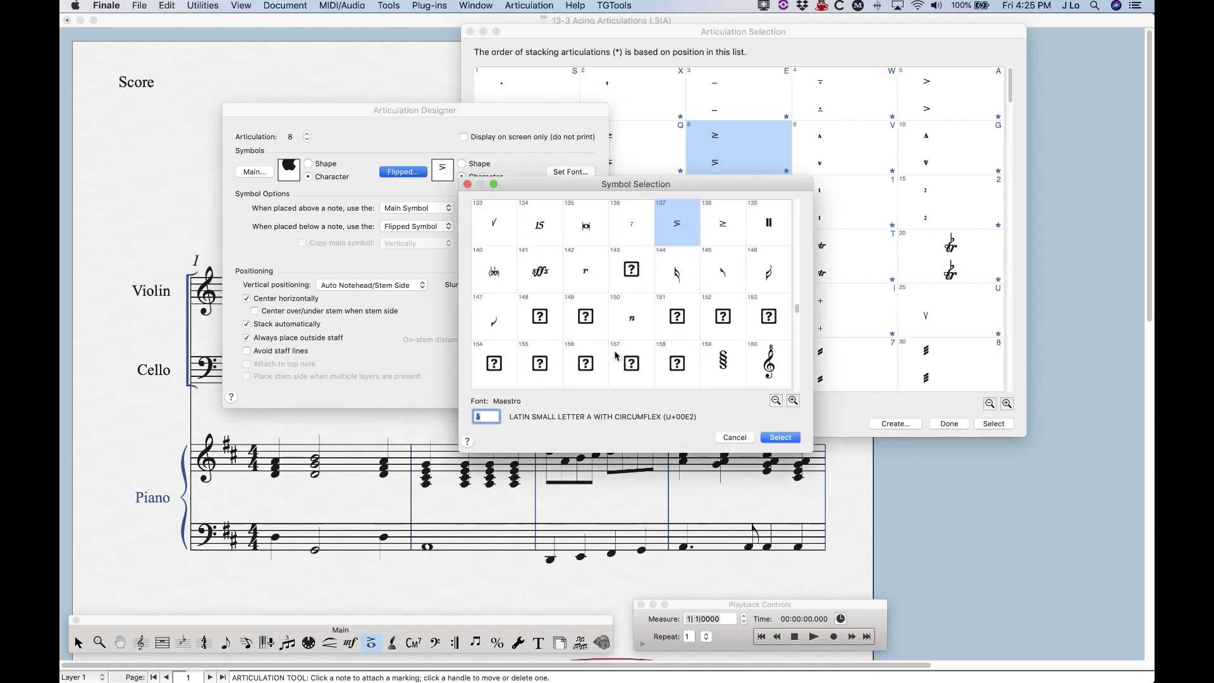
left_click(547, 235)
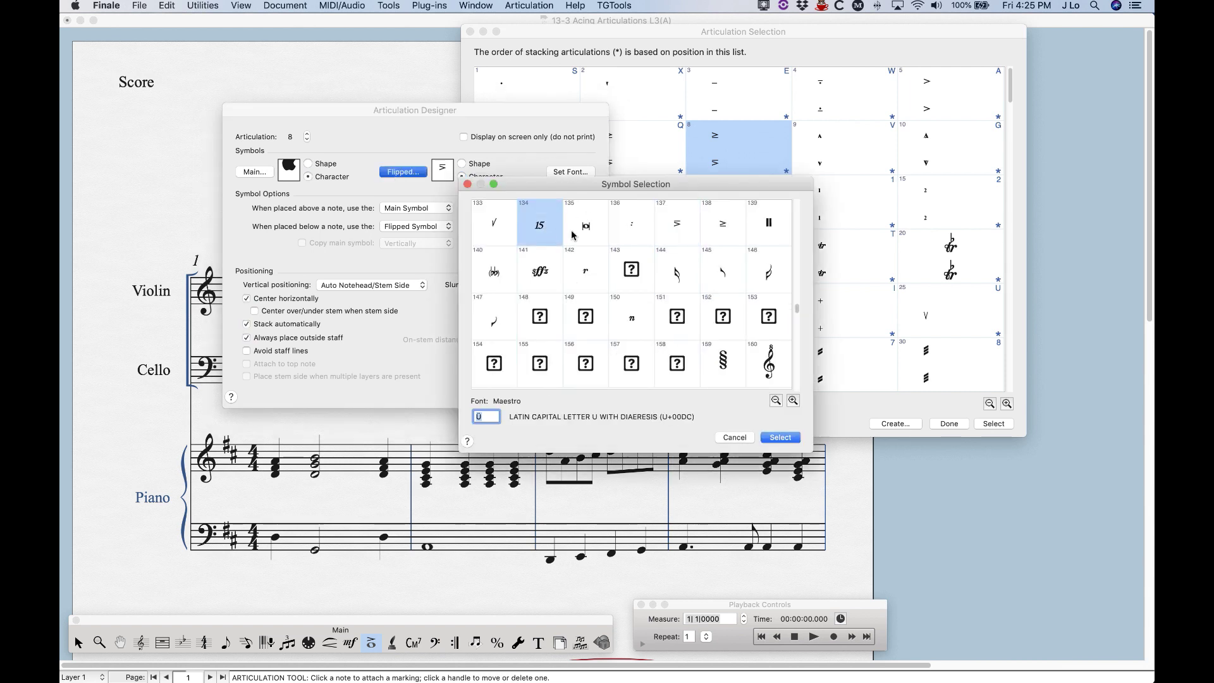
left_click(779, 438)
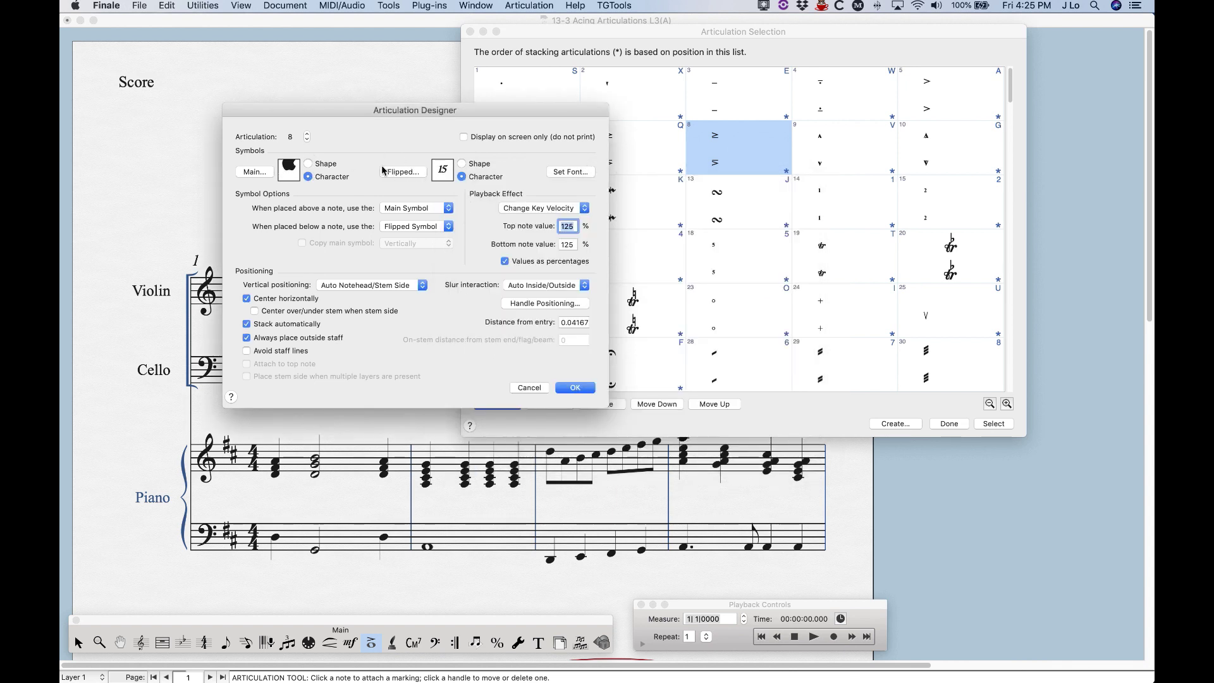
left_click(576, 388)
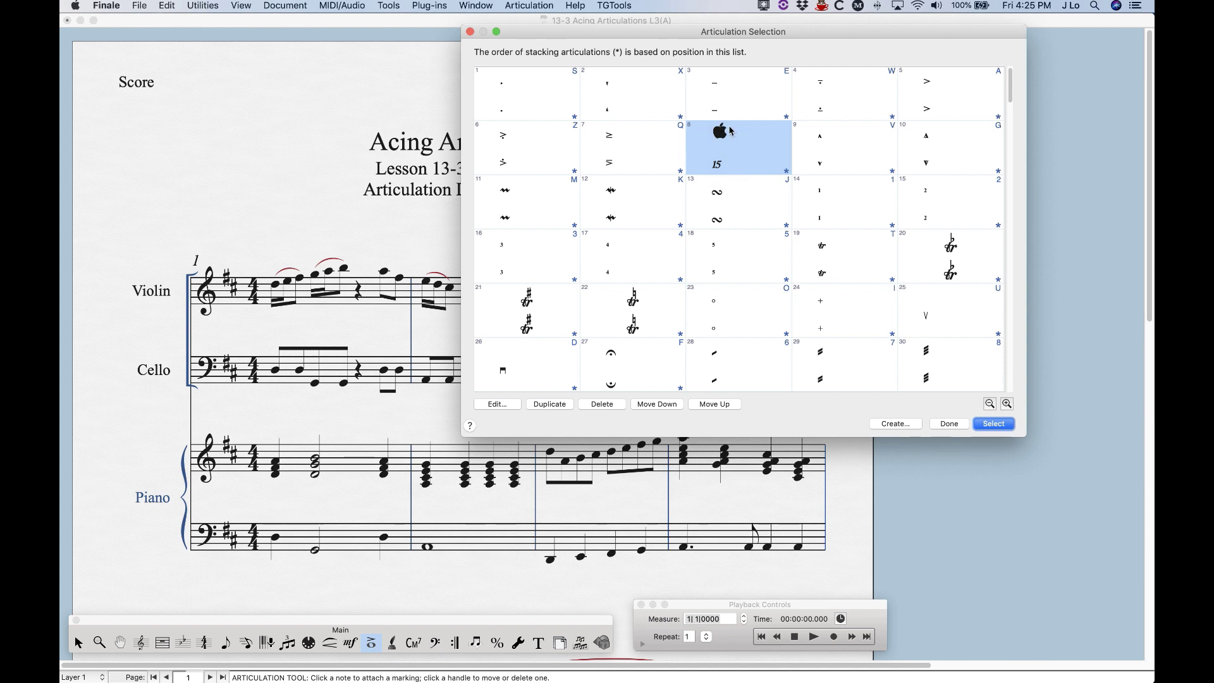
Step: Attach articulation 8 to the violin's half note and the cello's first note in measure 3, and delete both markings
left_click(995, 425)
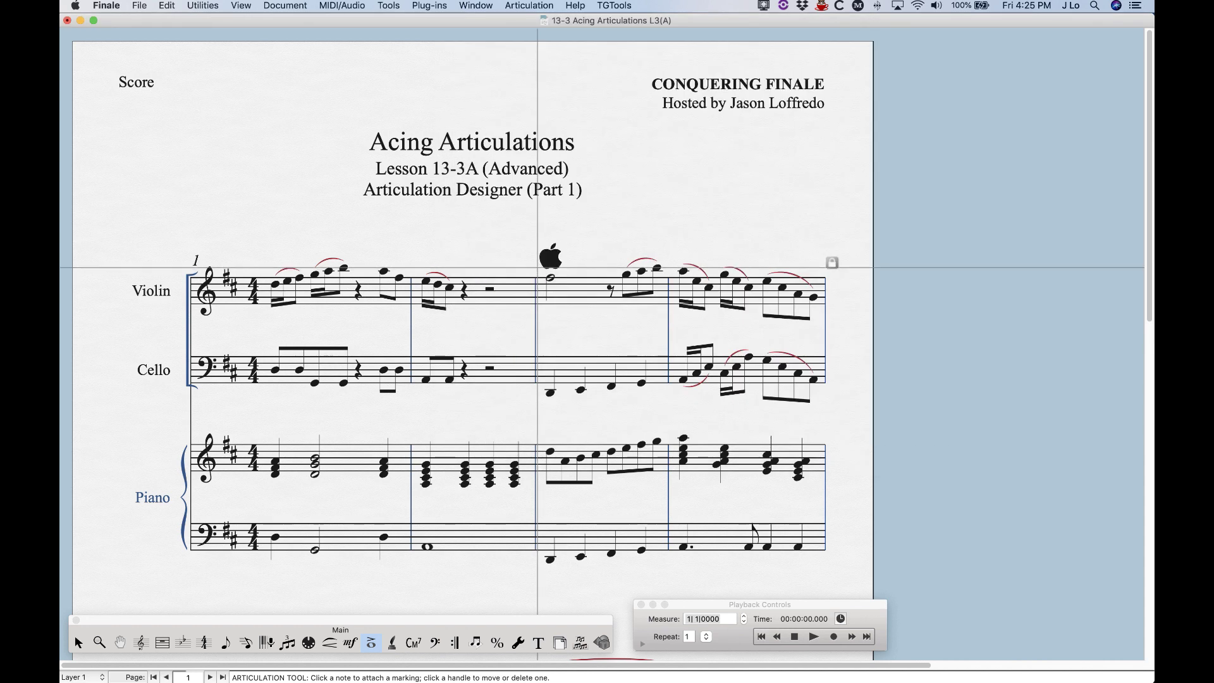
left_click(550, 393)
left_click(727, 152)
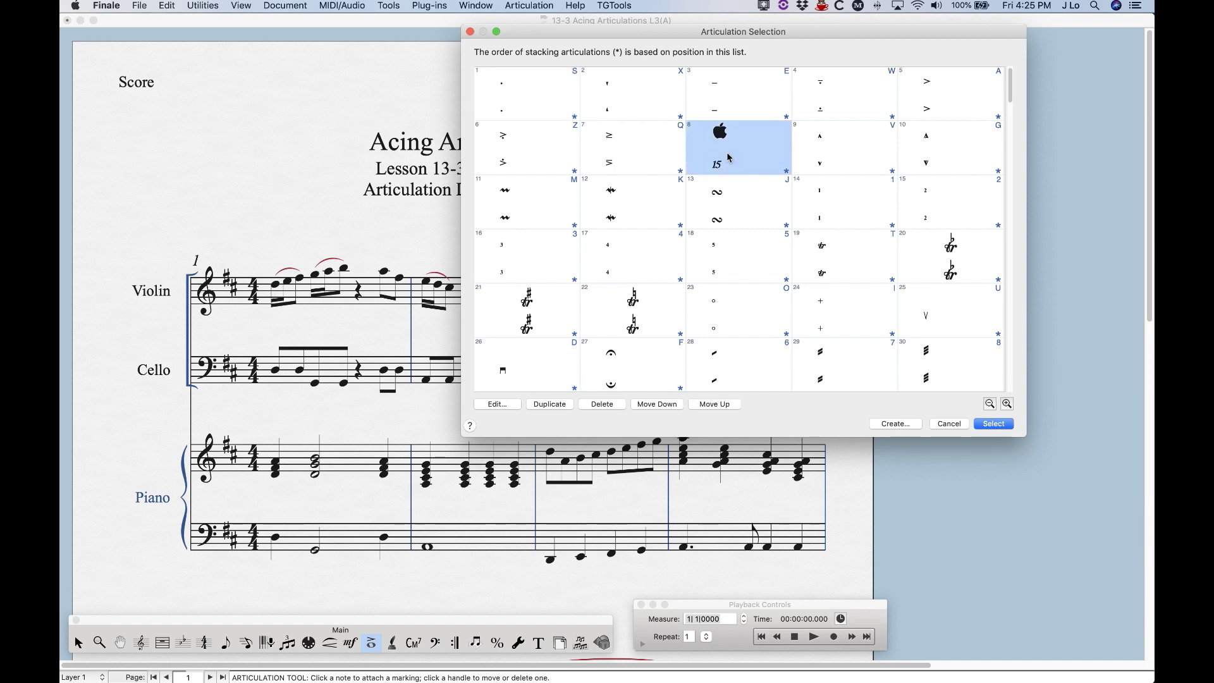
left_click(994, 423)
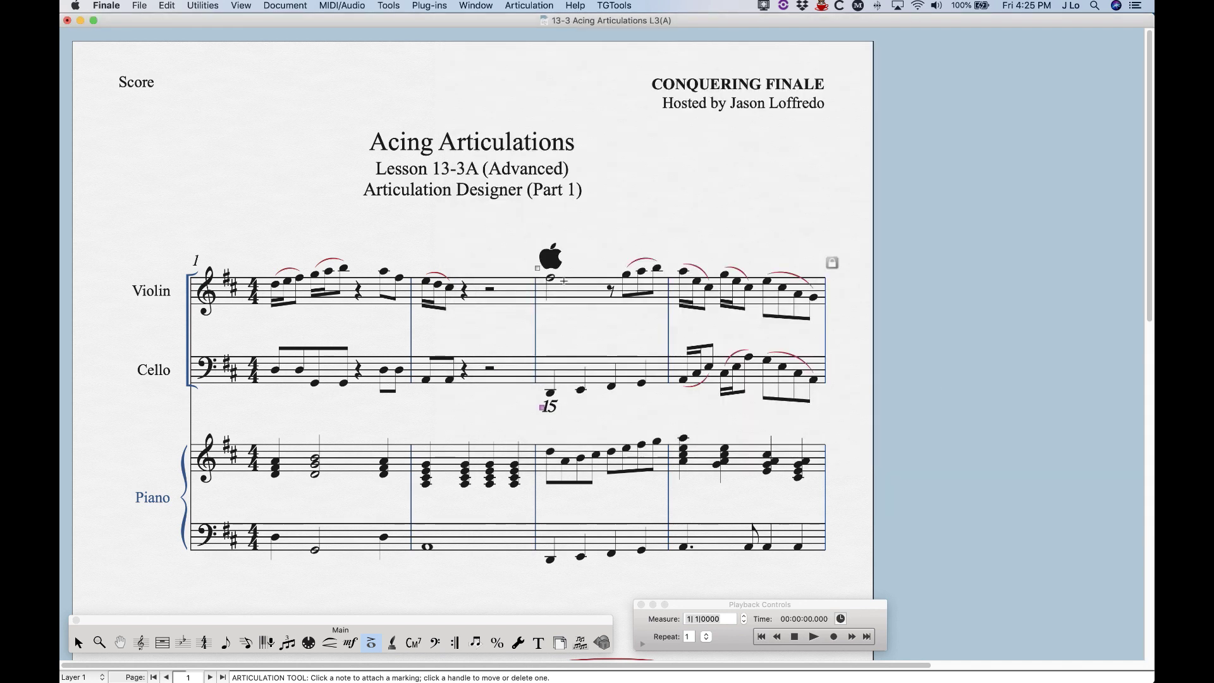
key("BackSpace")
key("BackSpace")
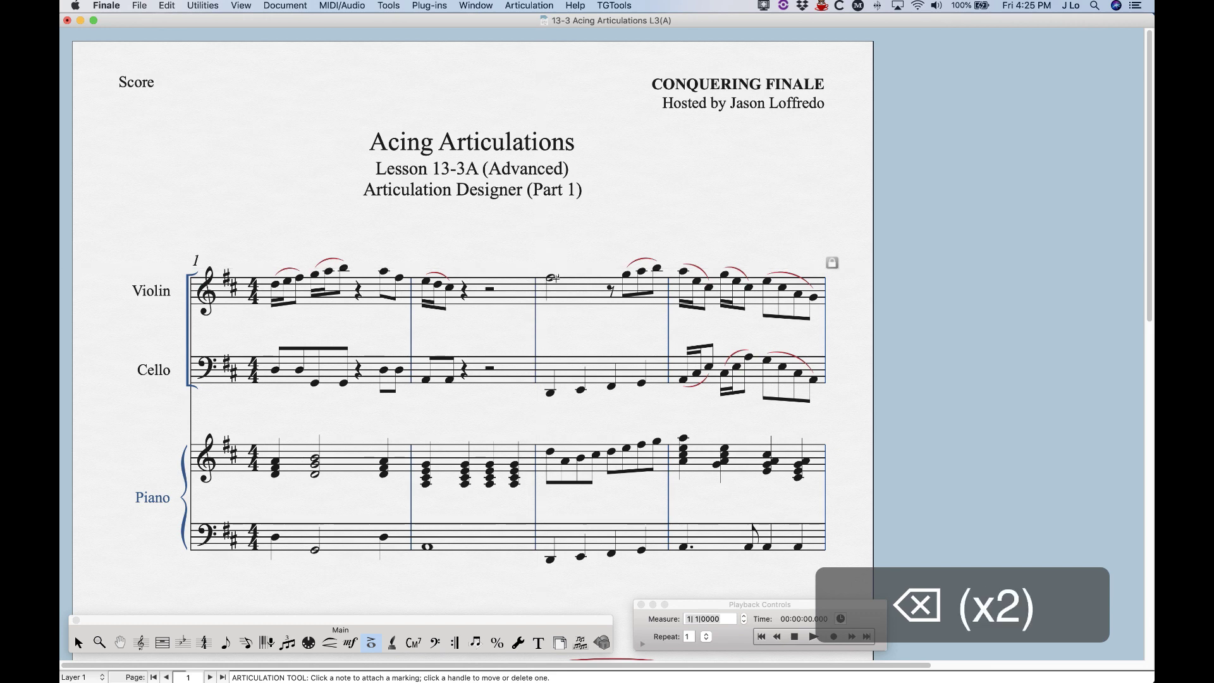
Step: Reopen articulation 8's definition from the violin's half note and set both its main and flipped symbols to Shape
left_click(549, 276)
left_click(727, 147)
left_click(507, 405)
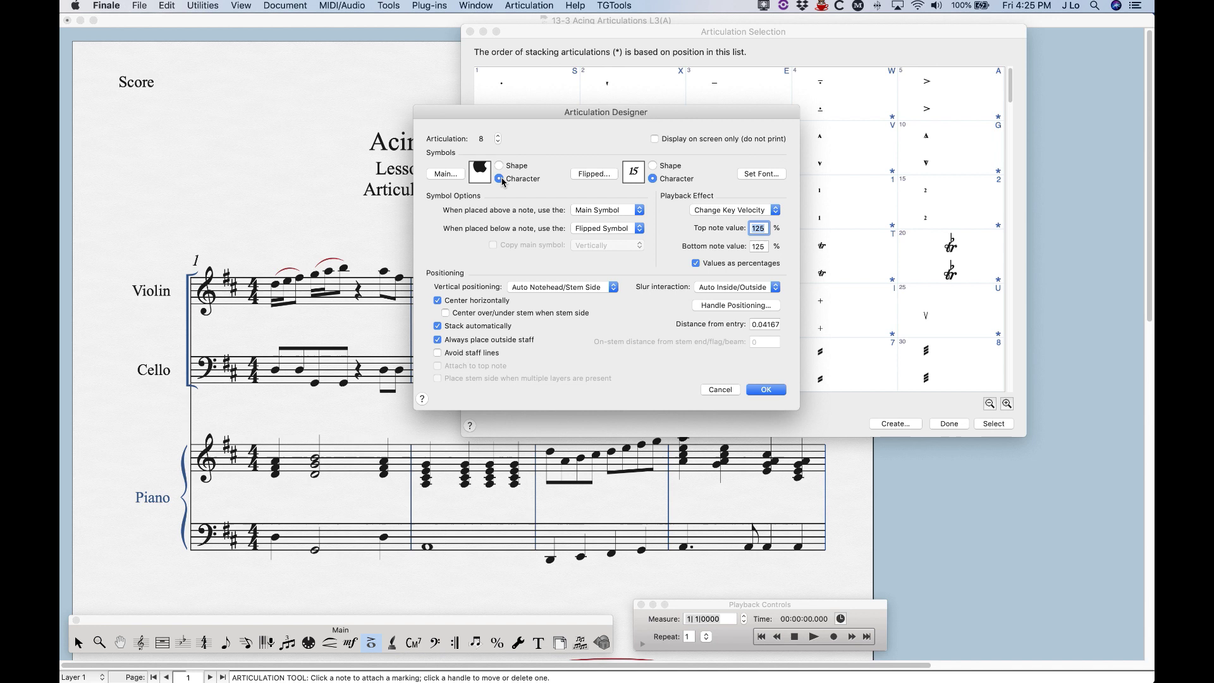
left_click(499, 166)
left_click(653, 165)
Step: Browse the shape library and set articulation 8's main symbol to the circle-and-line shape in slot 19
left_click(439, 174)
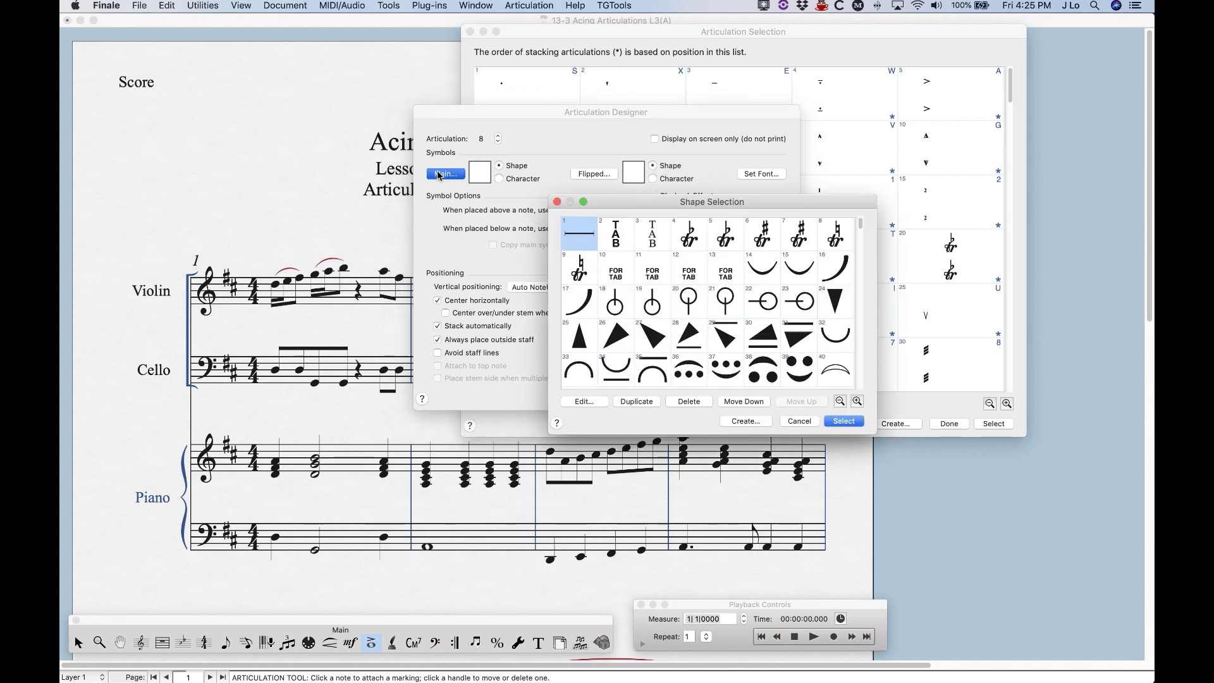
left_click_drag(670, 209, 669, 195)
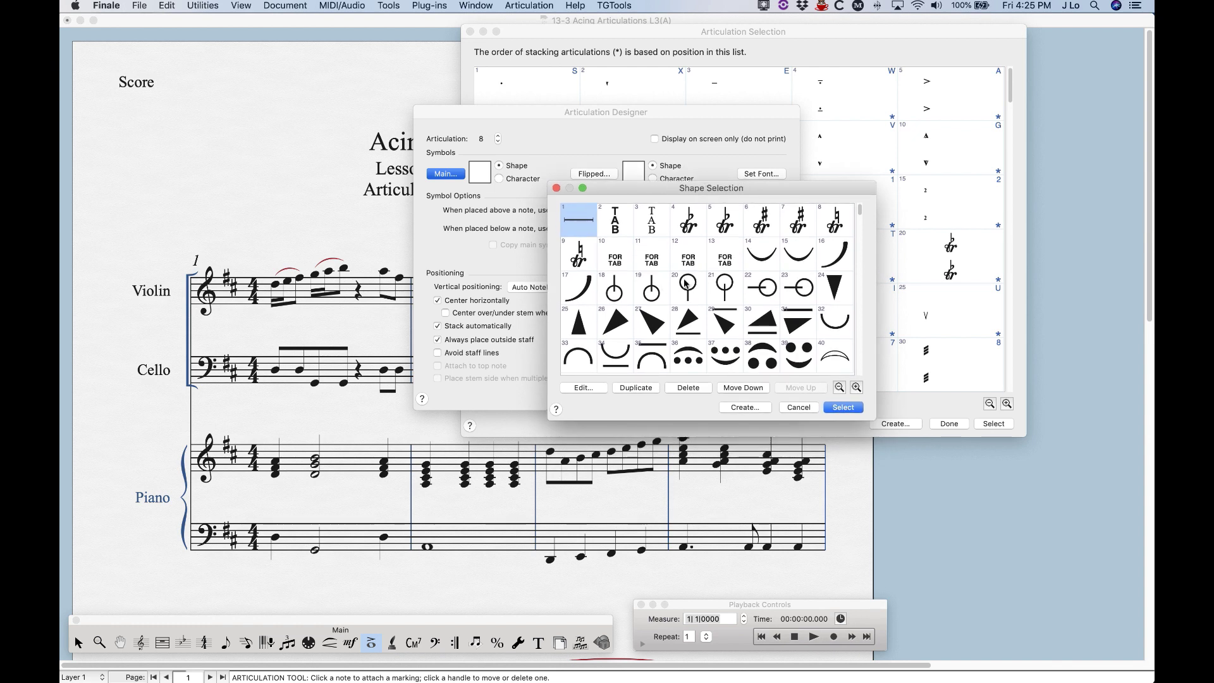
scroll(685, 283, "down", 10)
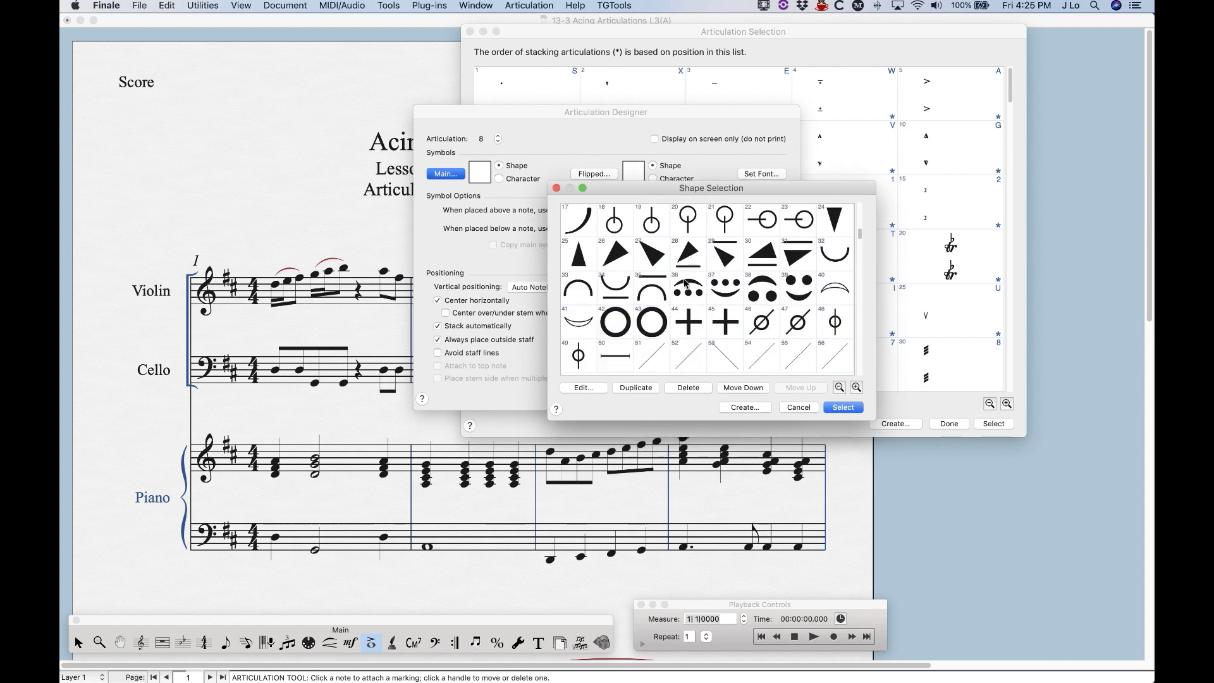
scroll(684, 284, "down", 3)
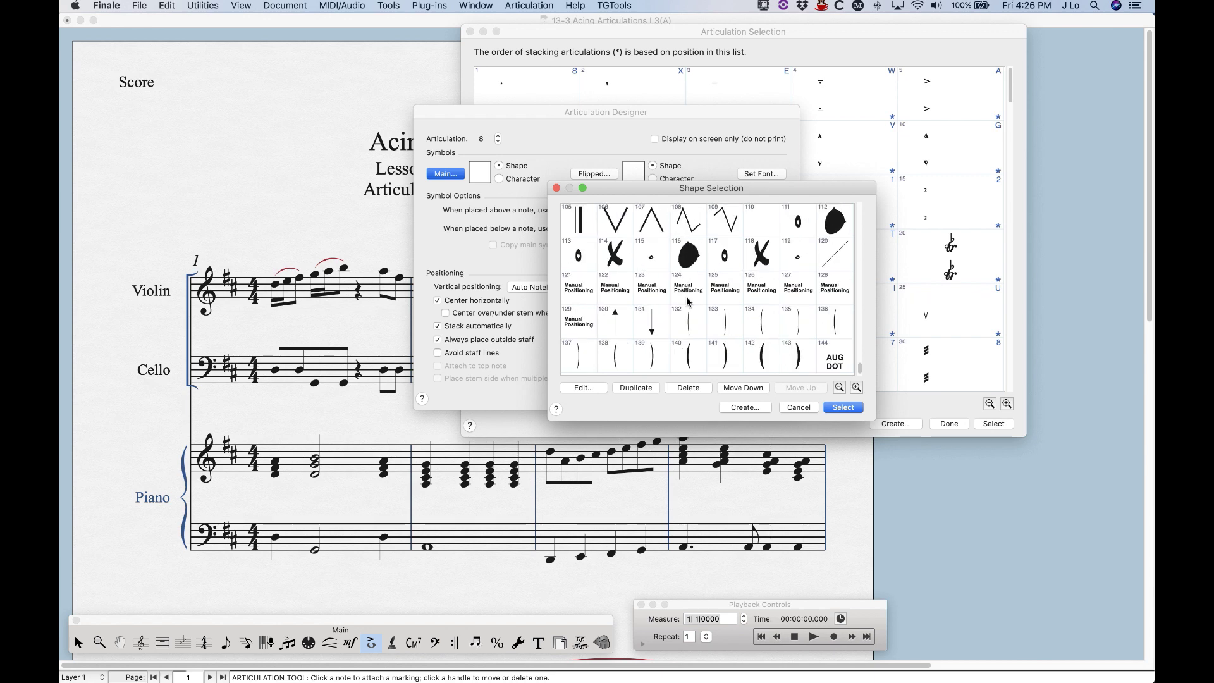
scroll(688, 302, "up", 12)
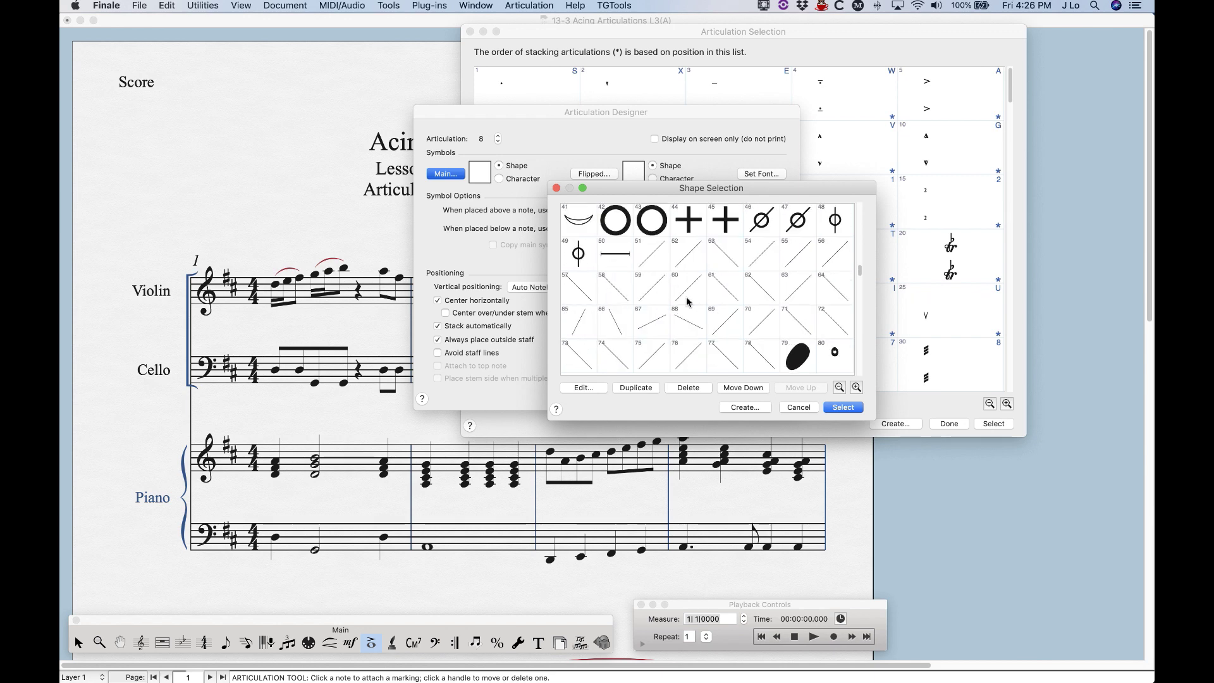
scroll(688, 301, "up", 1)
scroll(688, 301, "down", 13)
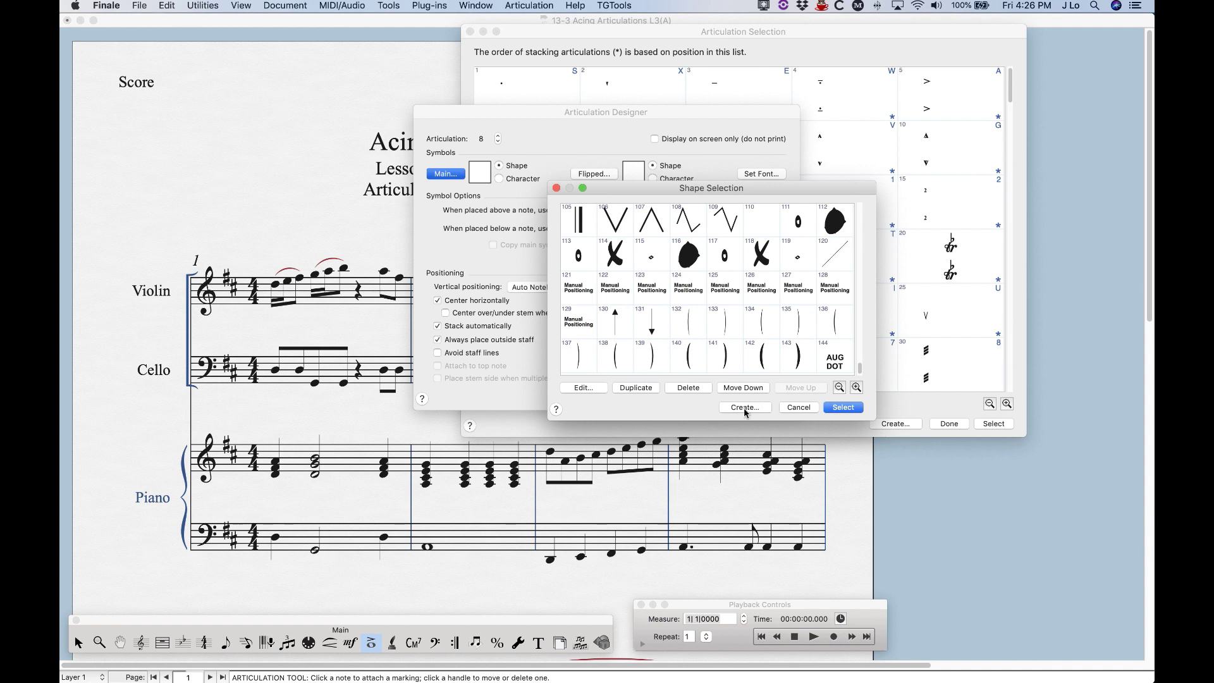
scroll(695, 329, "up", 13)
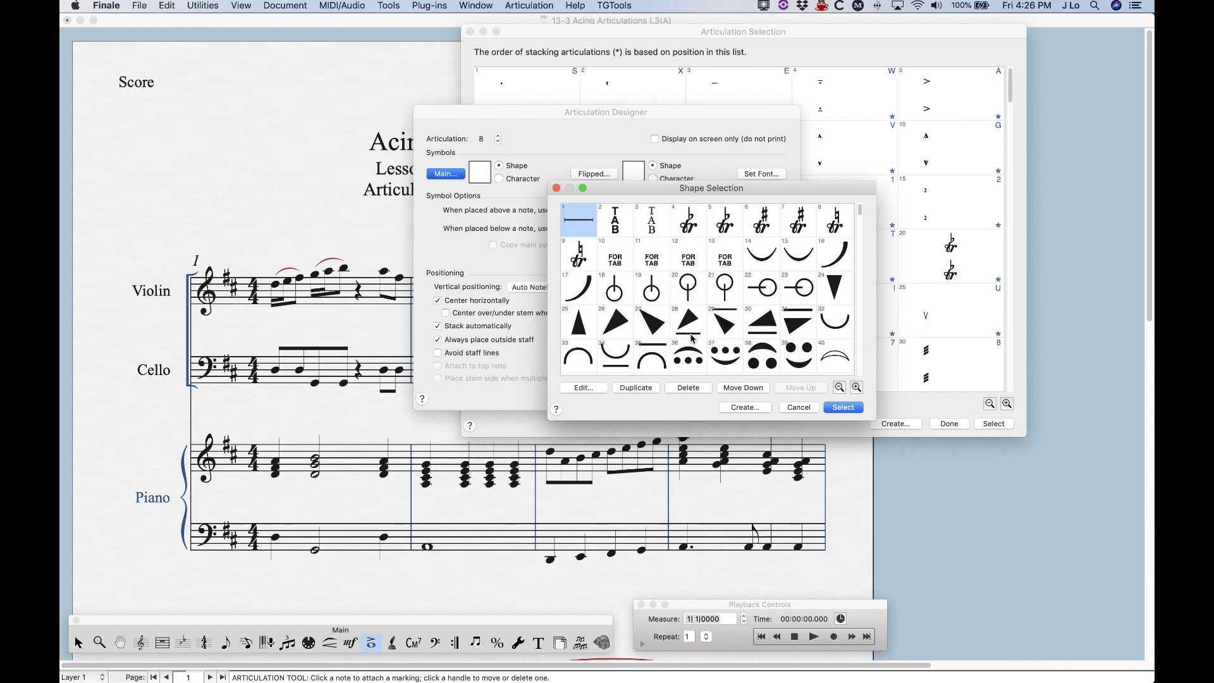
scroll(692, 338, "down", 13)
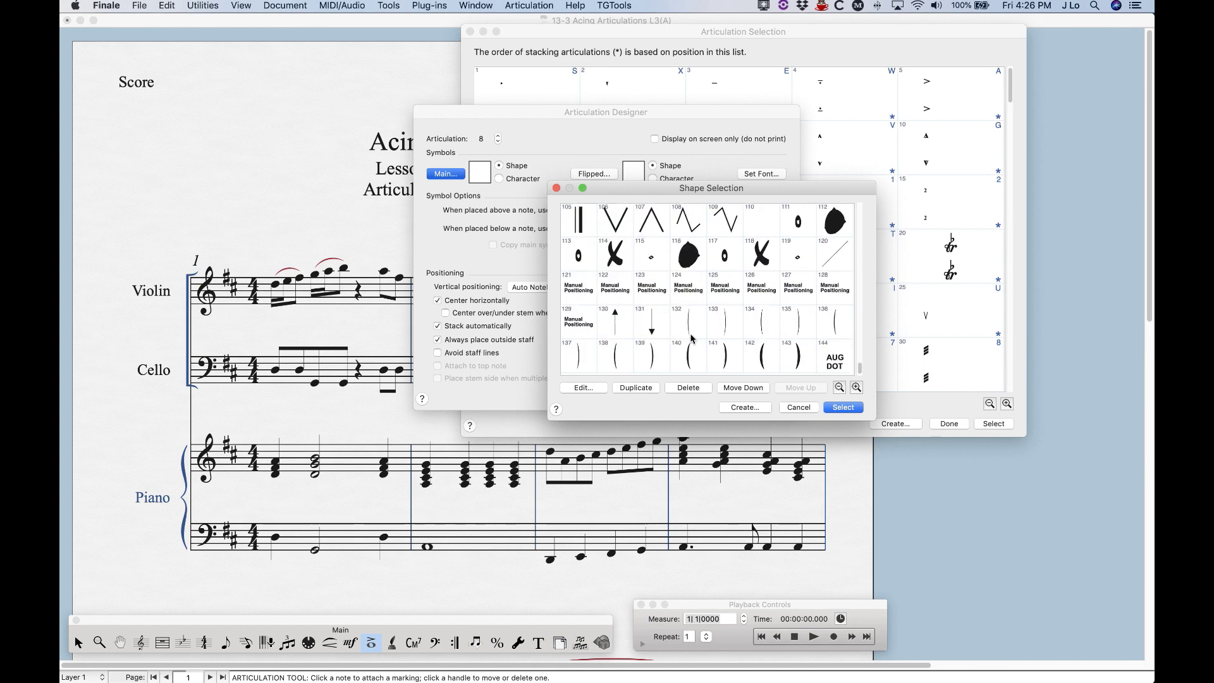
scroll(692, 339, "up", 13)
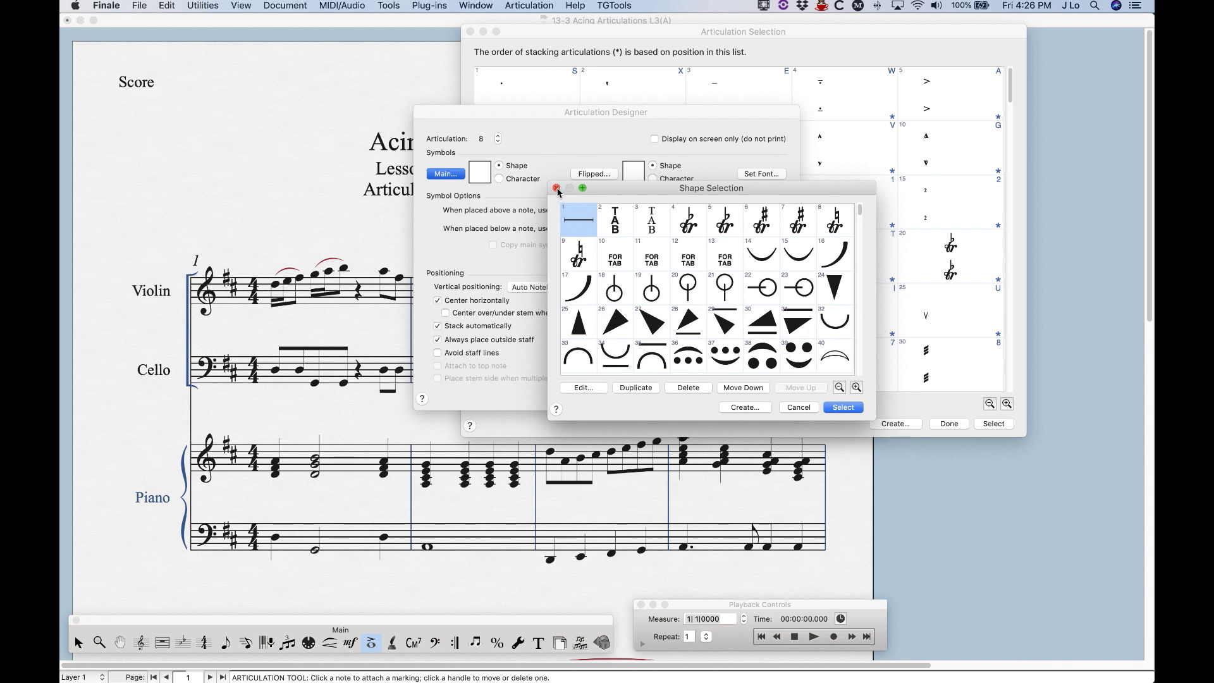
left_click(657, 289)
left_click(843, 407)
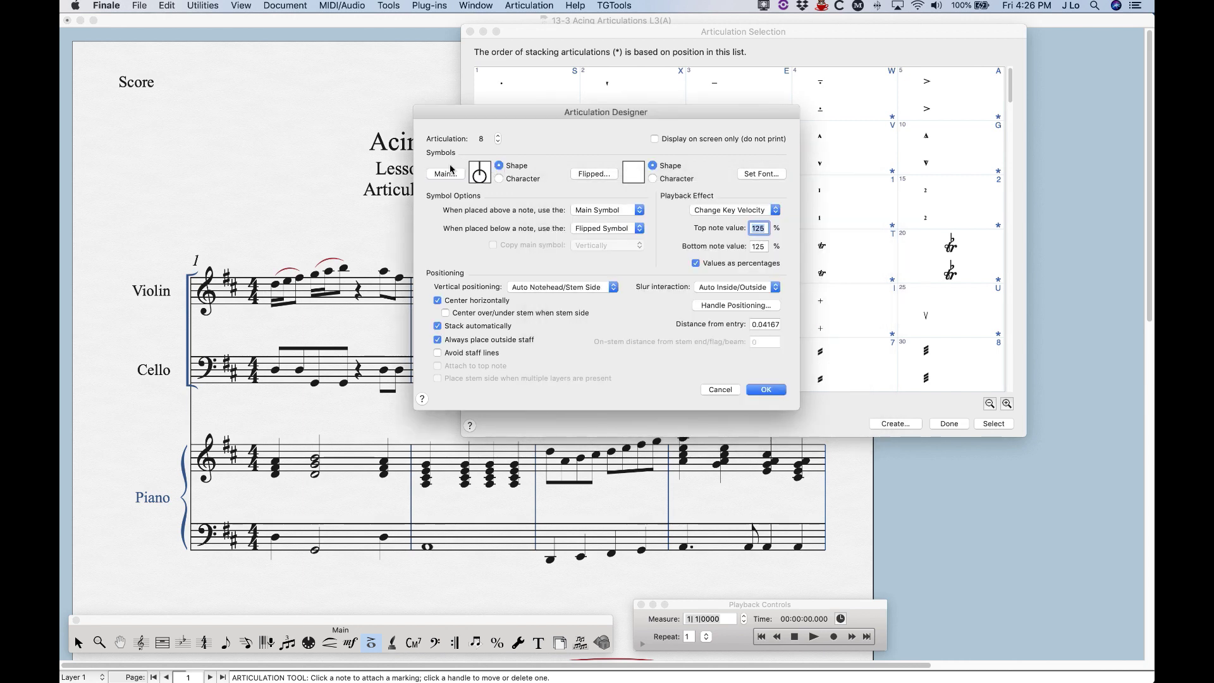
Step: Set articulation 8's flipped symbol to the circle-and-line shape in slot 20
left_click(594, 174)
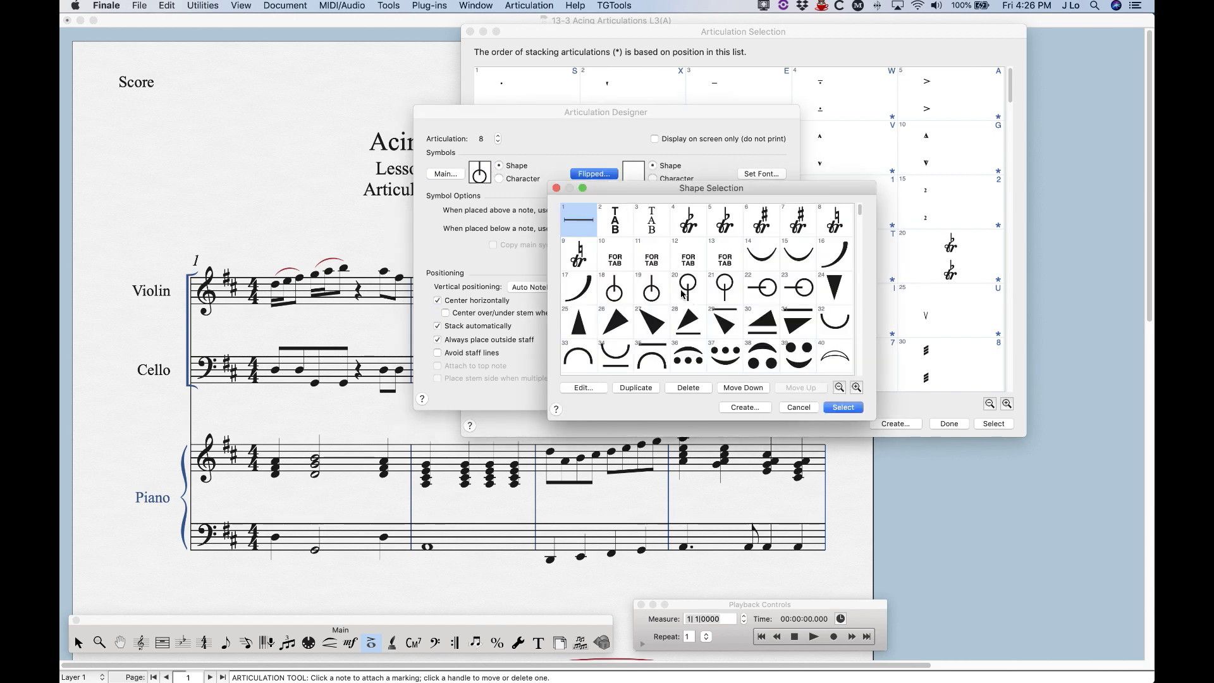
left_click(686, 294)
left_click(836, 406)
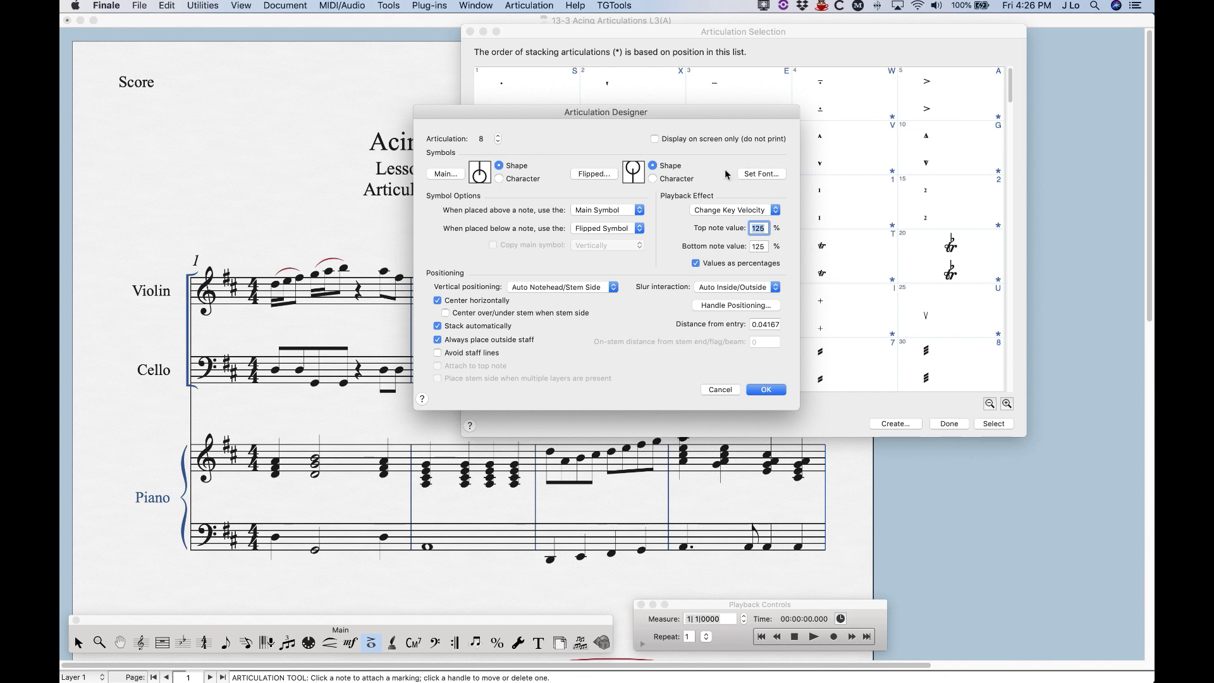
Step: Switch articulation 8's symbols back to Character and set their font to Engraver Font Set
left_click(653, 178)
left_click(762, 175)
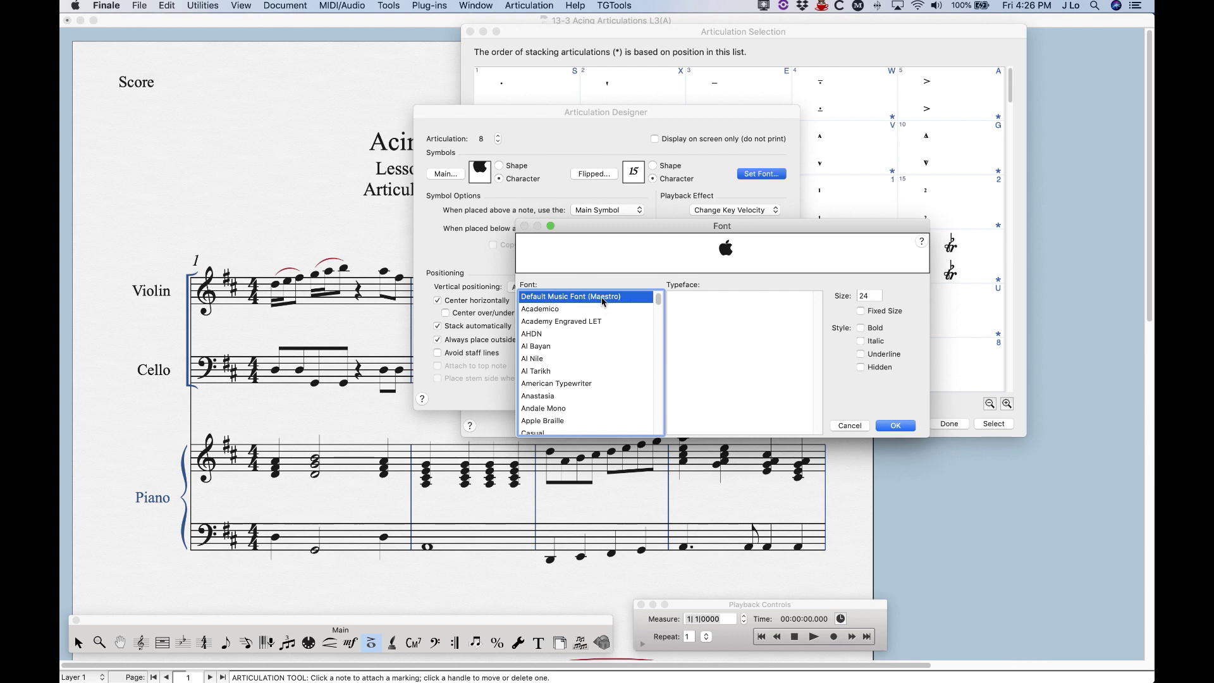
left_click_drag(659, 302, 659, 325)
left_click(562, 324)
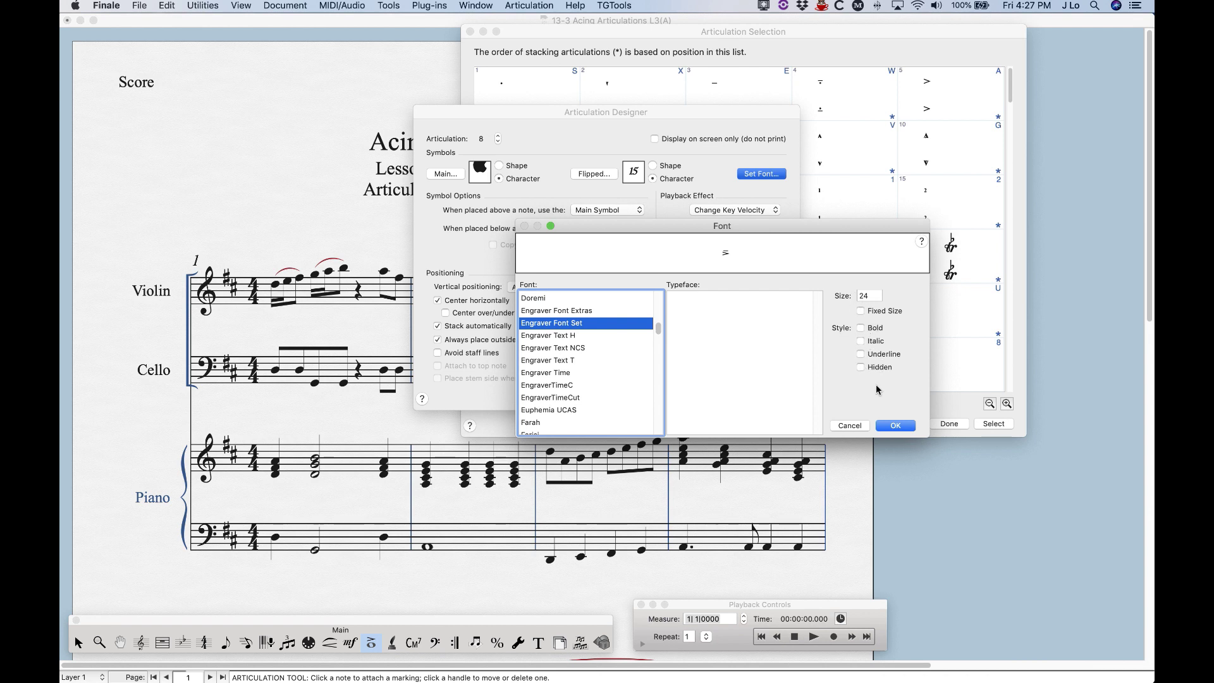
left_click(895, 427)
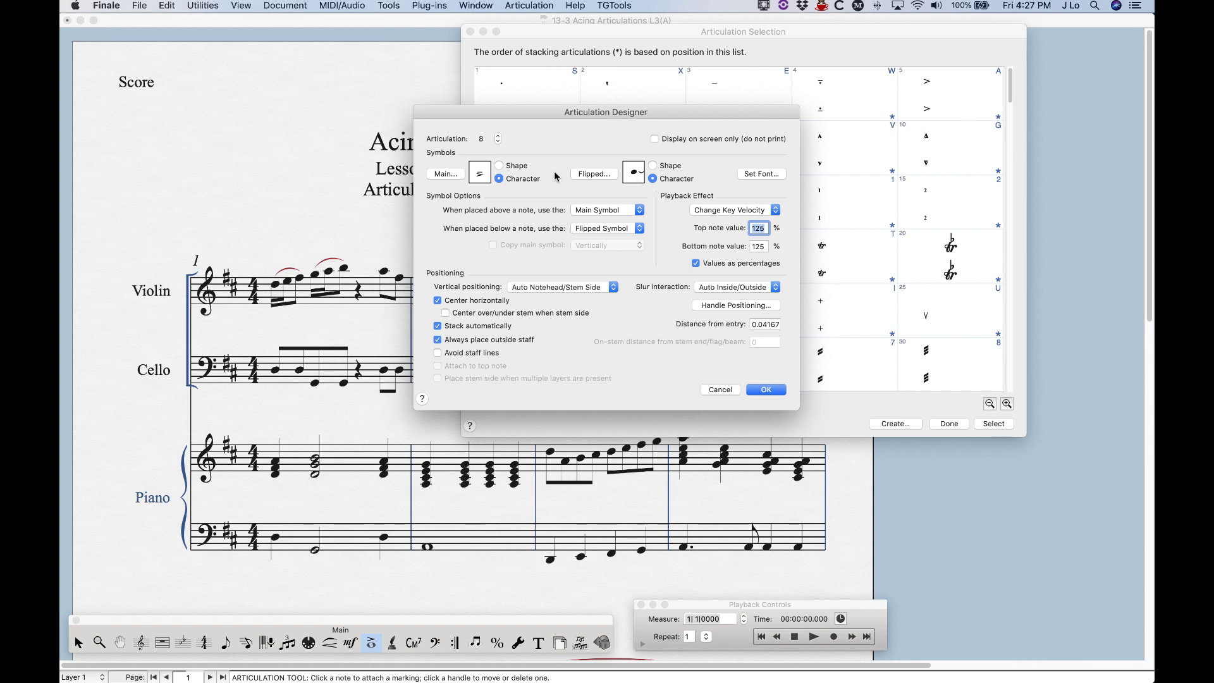
Step: Set articulation 8's main symbol to the solid rectangle character in slot 242 of Engraver Font Set
left_click(448, 174)
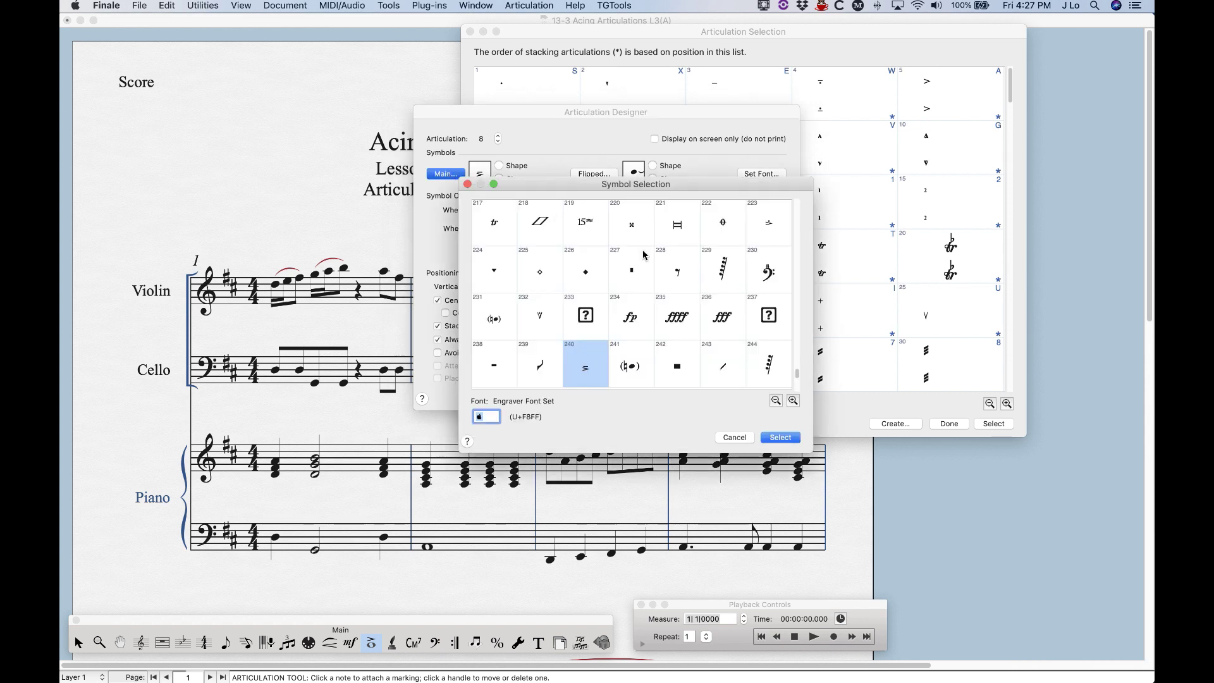
scroll(623, 325, "down", 2)
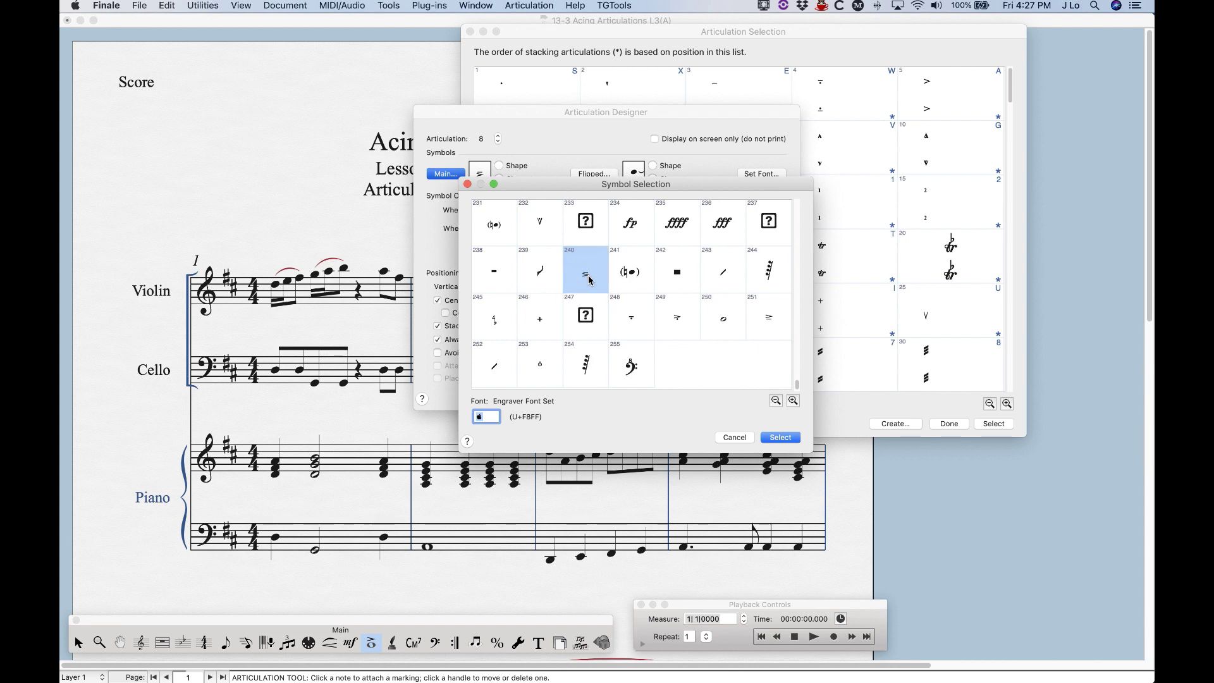
scroll(679, 303, "up", 1)
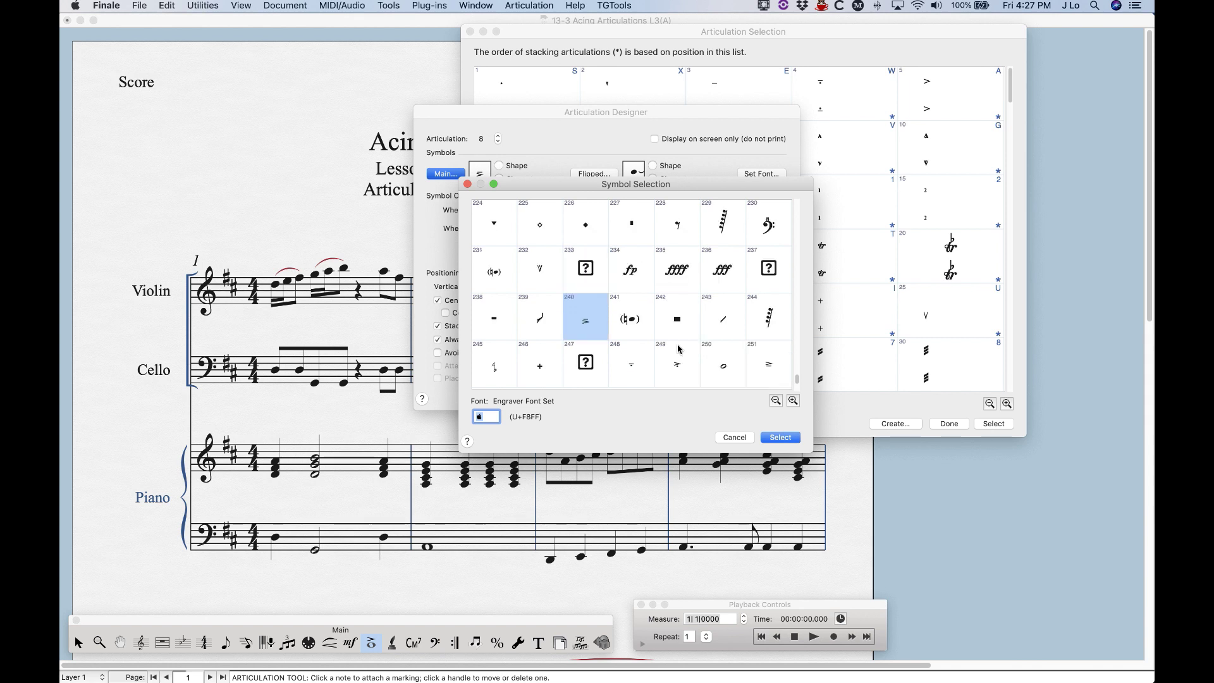
left_click(679, 323)
left_click(788, 442)
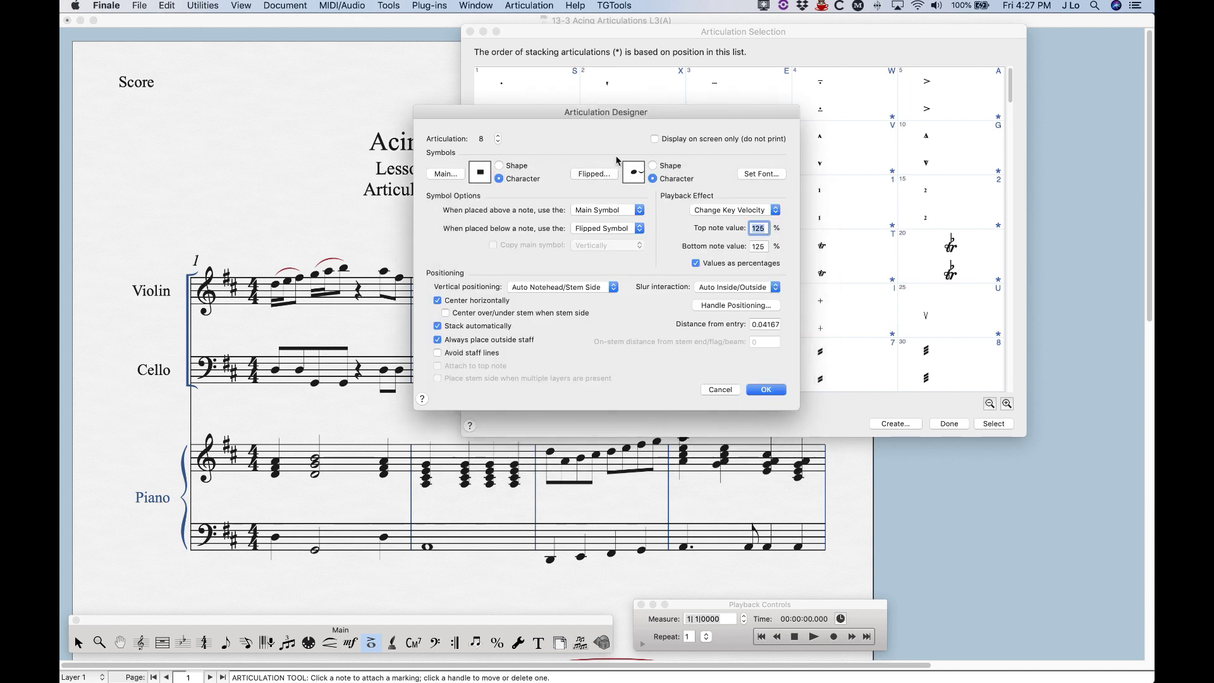
Step: Set articulation 8's flipped symbol to the parenthesized x notehead character of Engraver Font Set
left_click(617, 174)
left_click(631, 318)
scroll(631, 319, "up", 1)
left_click(781, 437)
Step: Change the font of articulation 8's symbols to Times New Roman with the Italic style at size 12
left_click(760, 173)
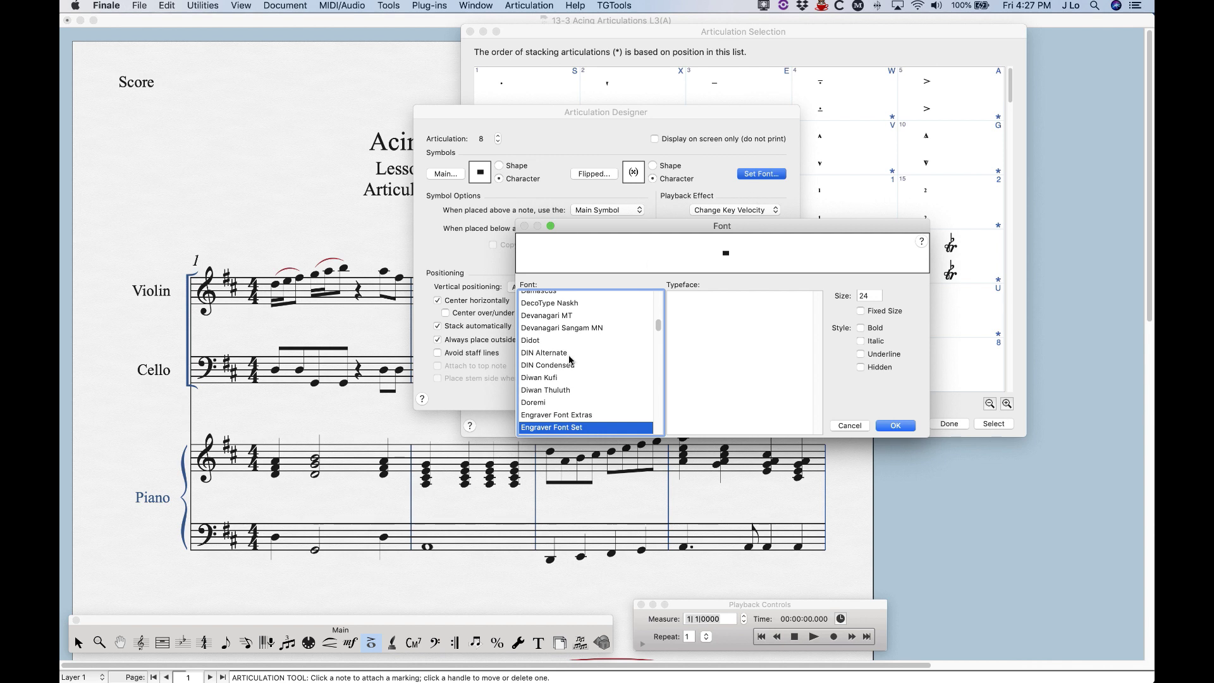
left_click_drag(658, 326, 657, 426)
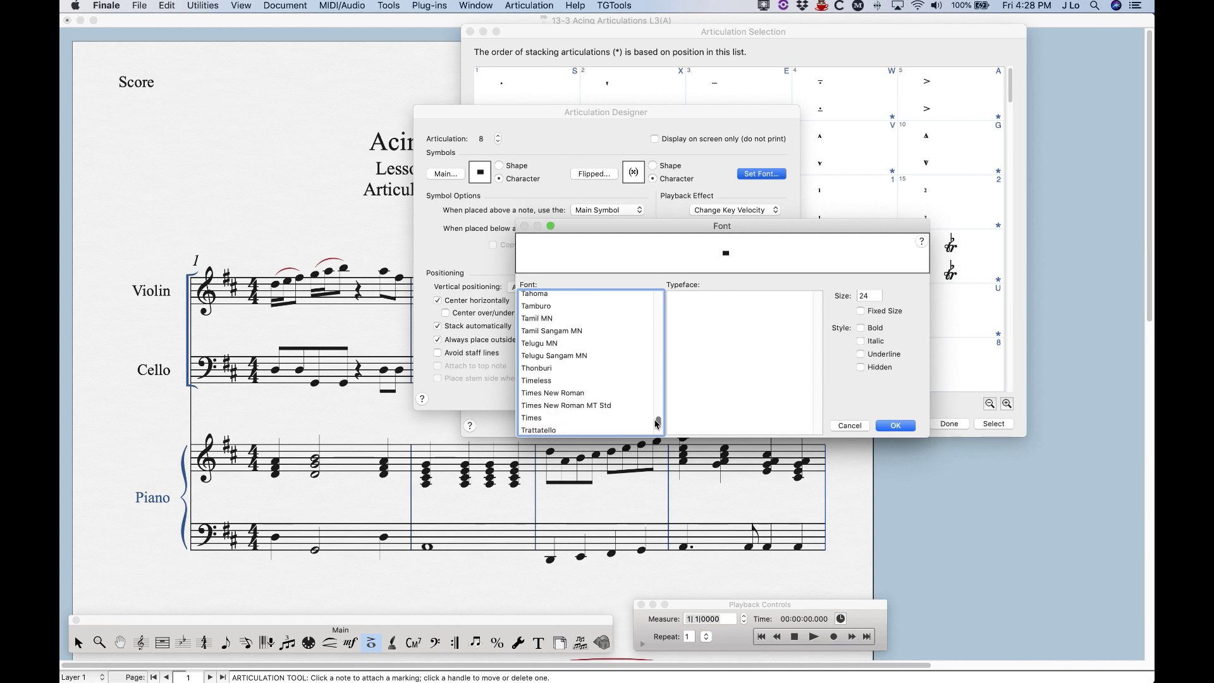
left_click(552, 393)
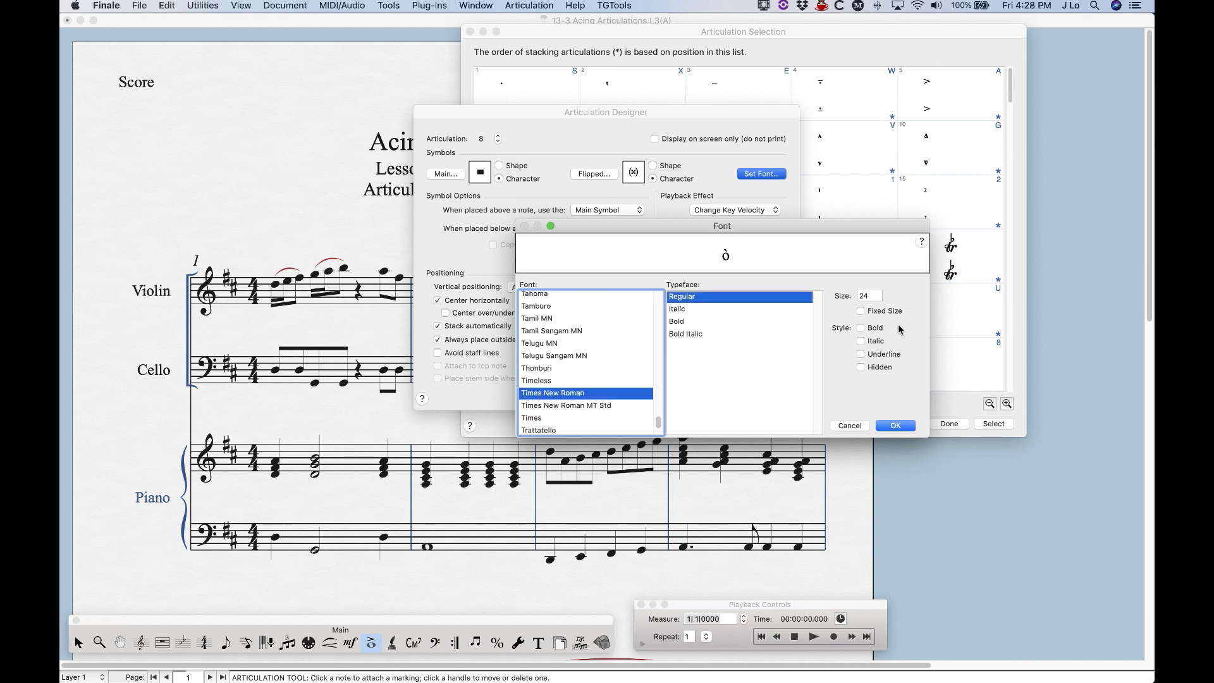
left_click(860, 342)
key("Tab")
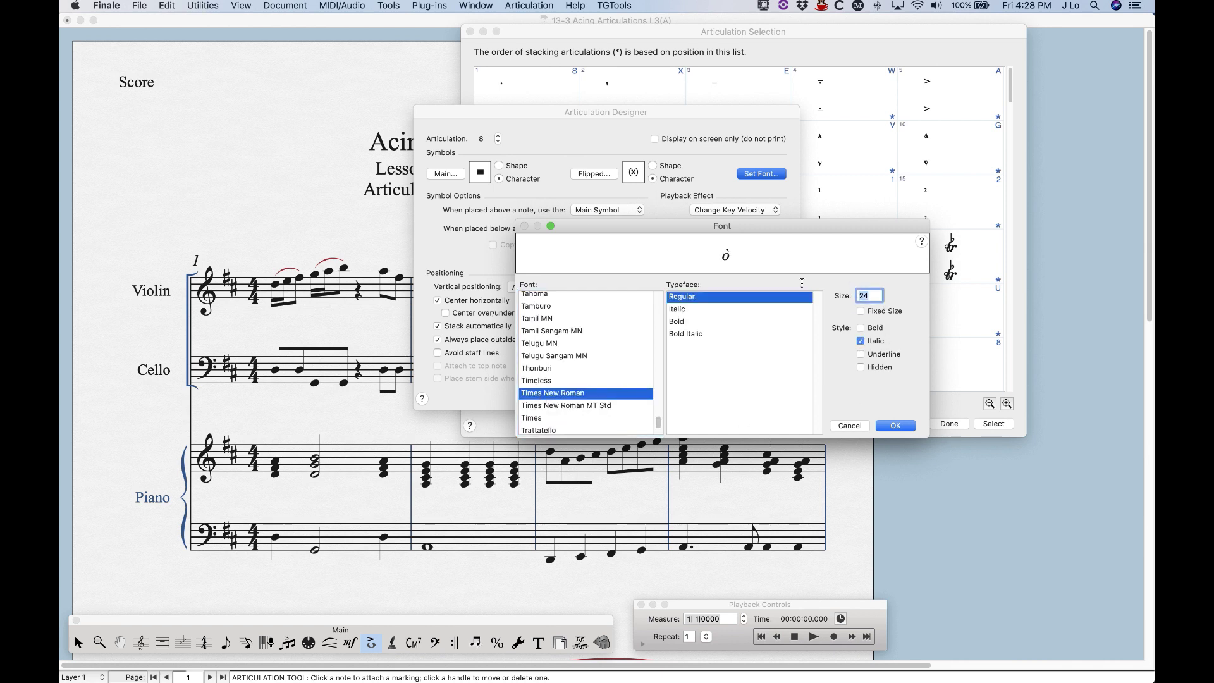
type("12")
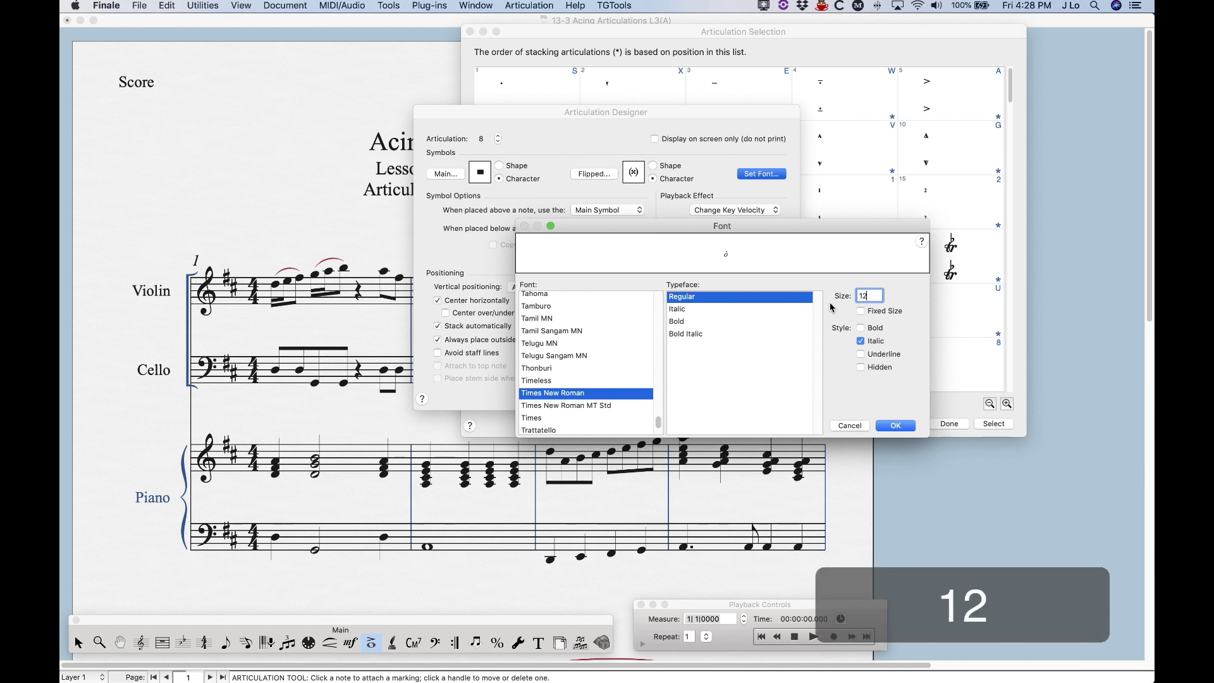
left_click(897, 426)
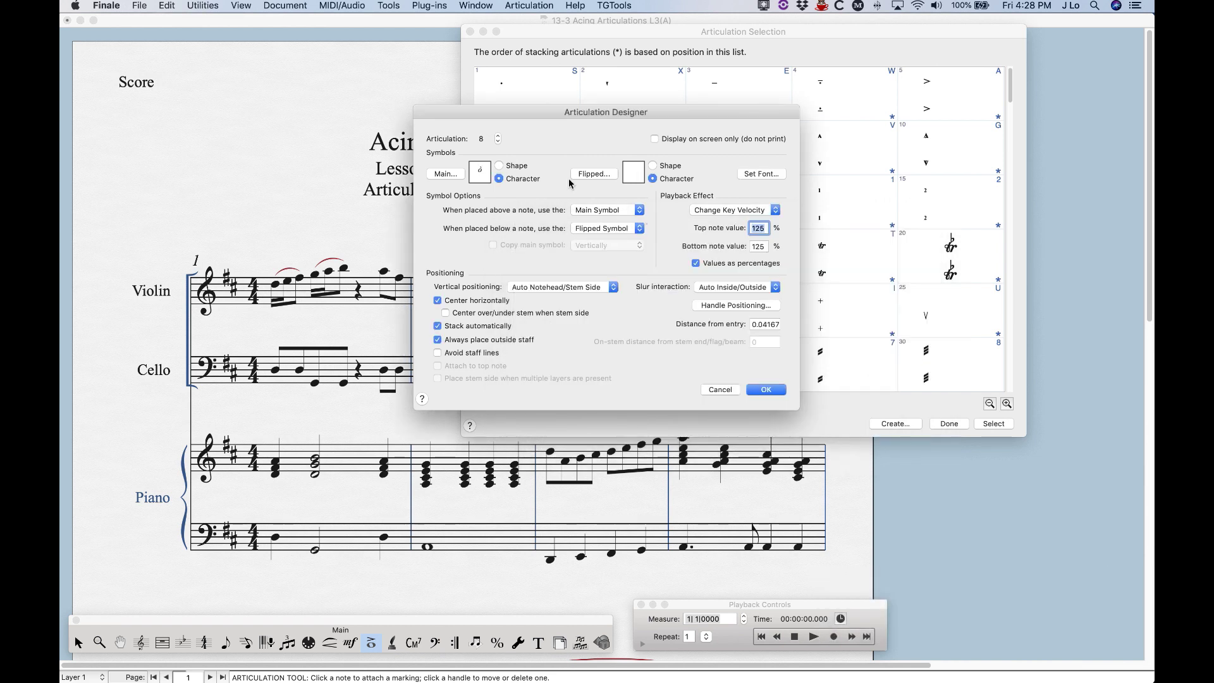
Step: Set articulation 8's main symbol to the lowercase letter p of Times New Roman
left_click(445, 174)
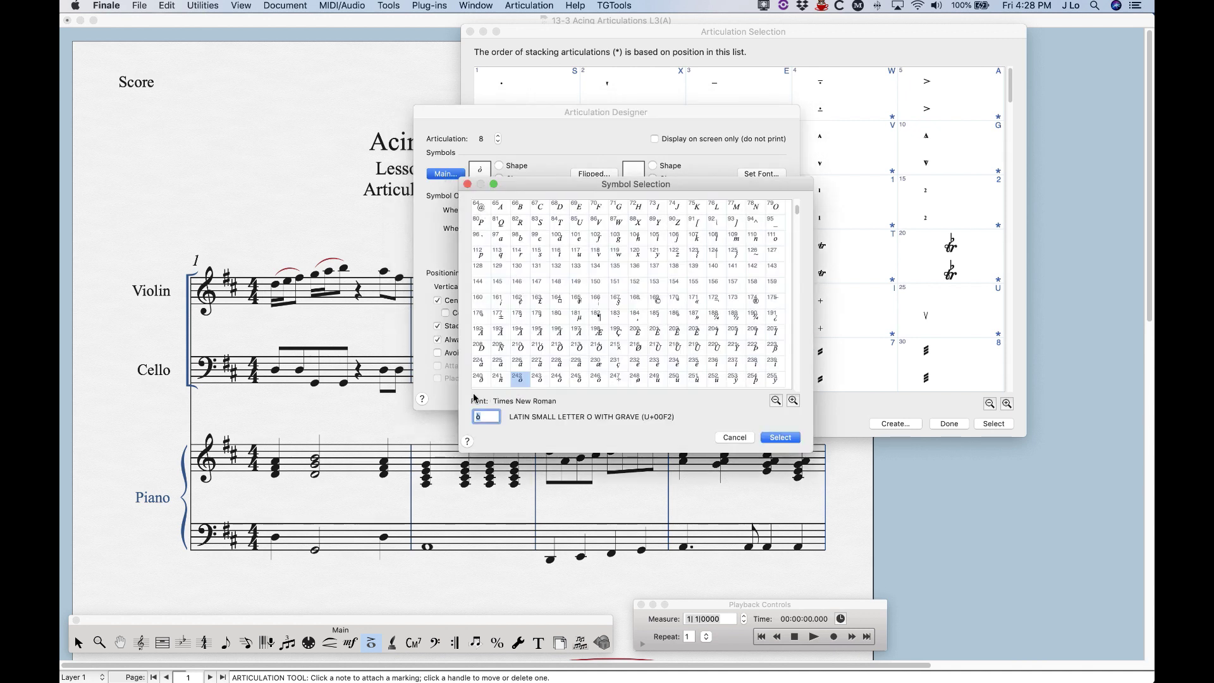
left_click(491, 417)
left_click_drag(490, 417, 466, 416)
type("p")
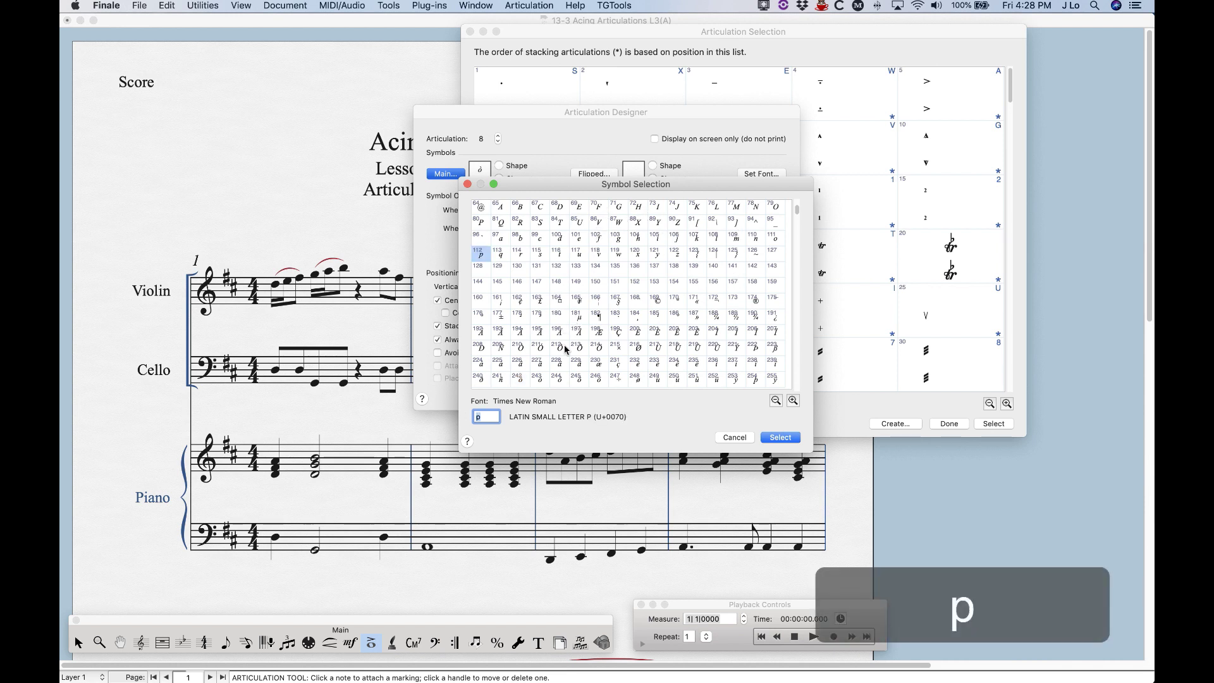
left_click(781, 436)
Step: Set the flipped symbol to the letter p as well, and assign articulation 8 to the violin's half note in measure 3
left_click(603, 172)
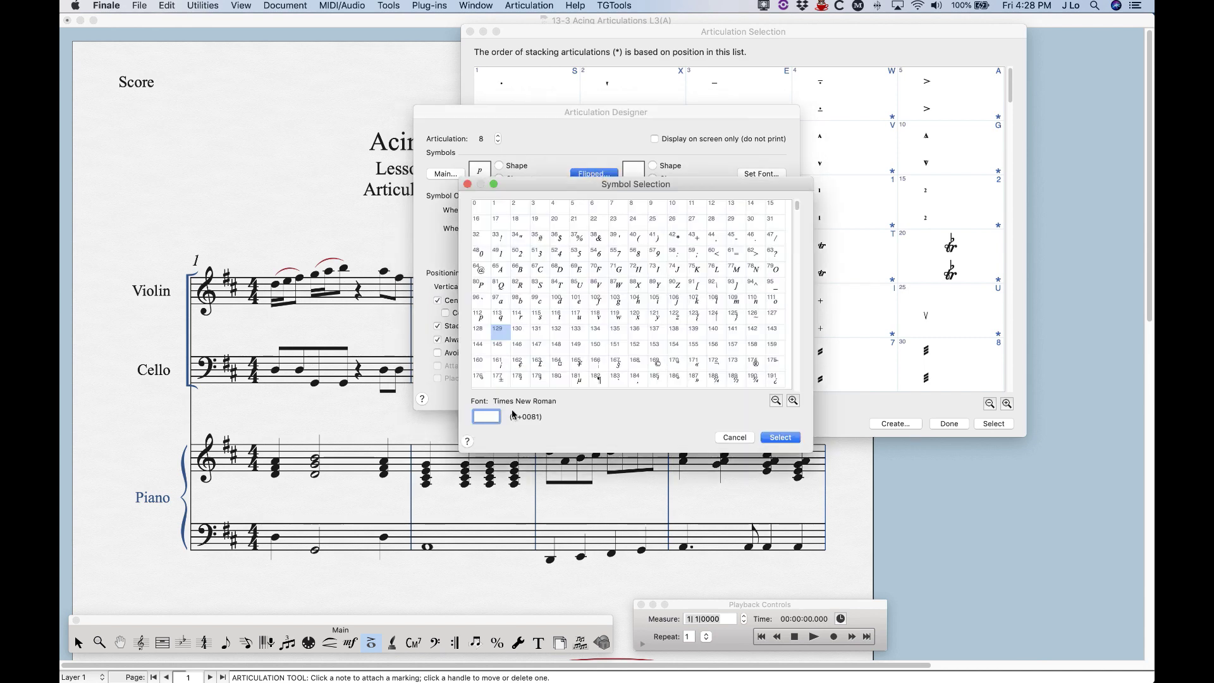
type("p")
left_click(776, 439)
left_click(766, 390)
left_click(996, 424)
Step: Transpose the violin's half note in measure 3 up an octave and back down six steps
left_click(79, 642)
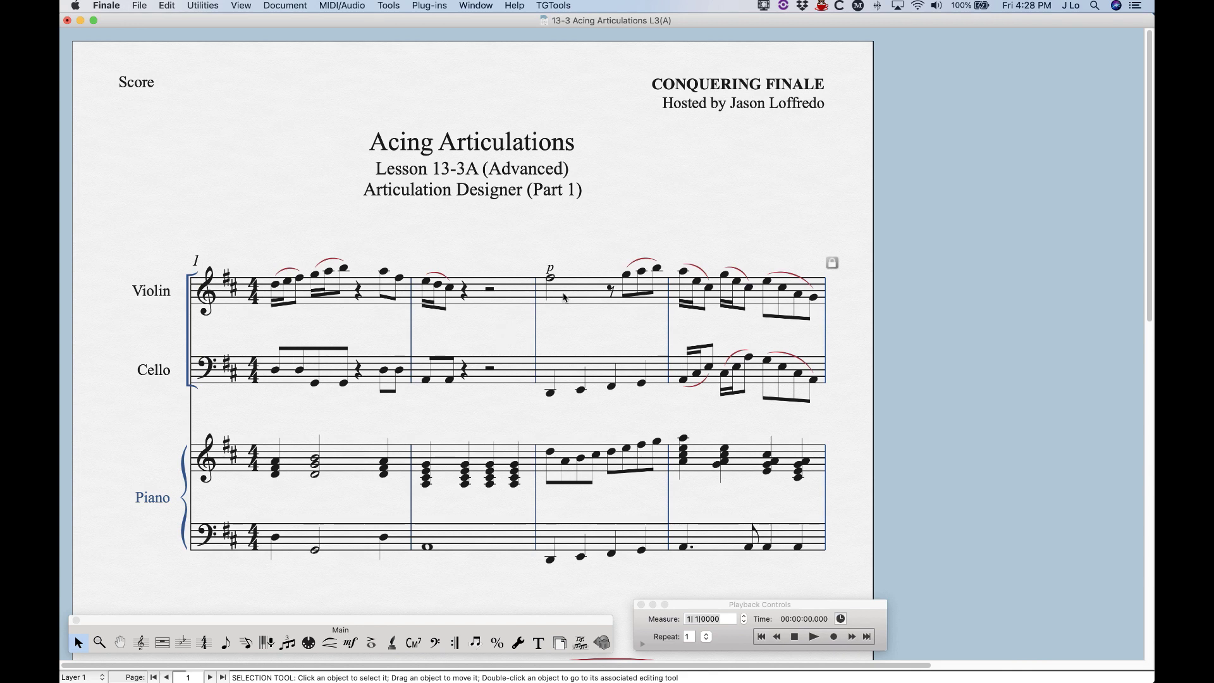
left_click_drag(541, 256, 611, 320)
key("9")
key("6")
key("6")
key("6")
key("6")
key("6")
key("6")
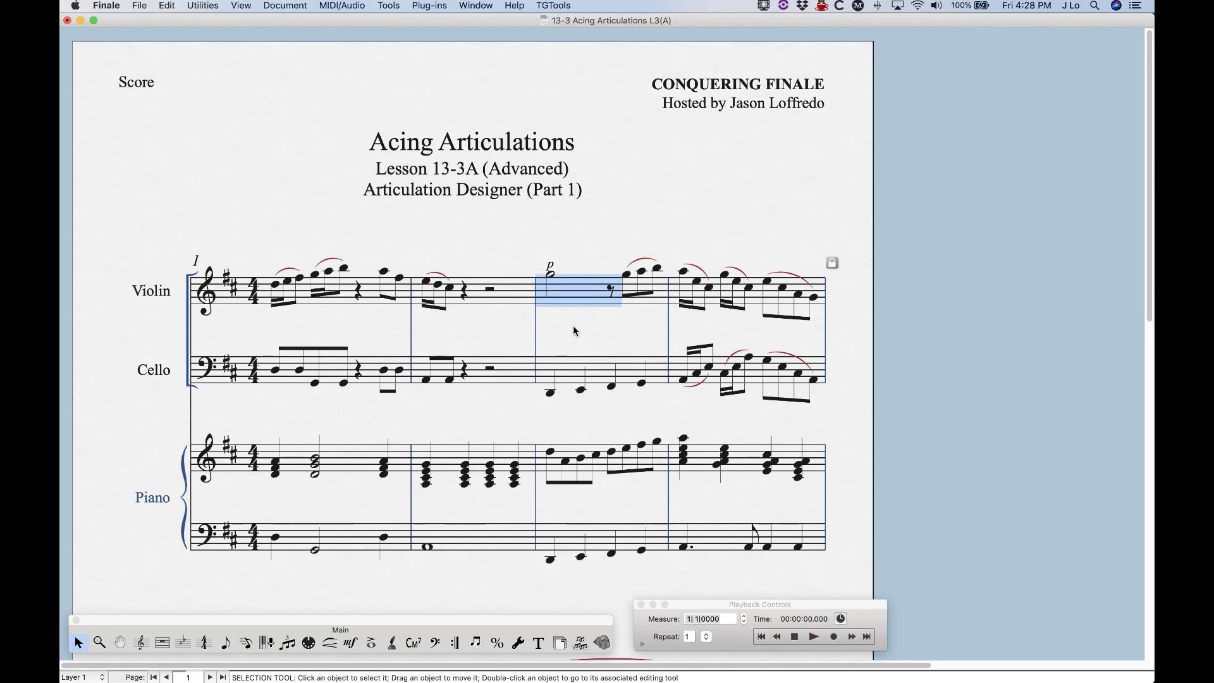
Step: Review articulation 8's definition from the violin's eighth note after the rest in measure 3, and close it without changes
left_click(371, 642)
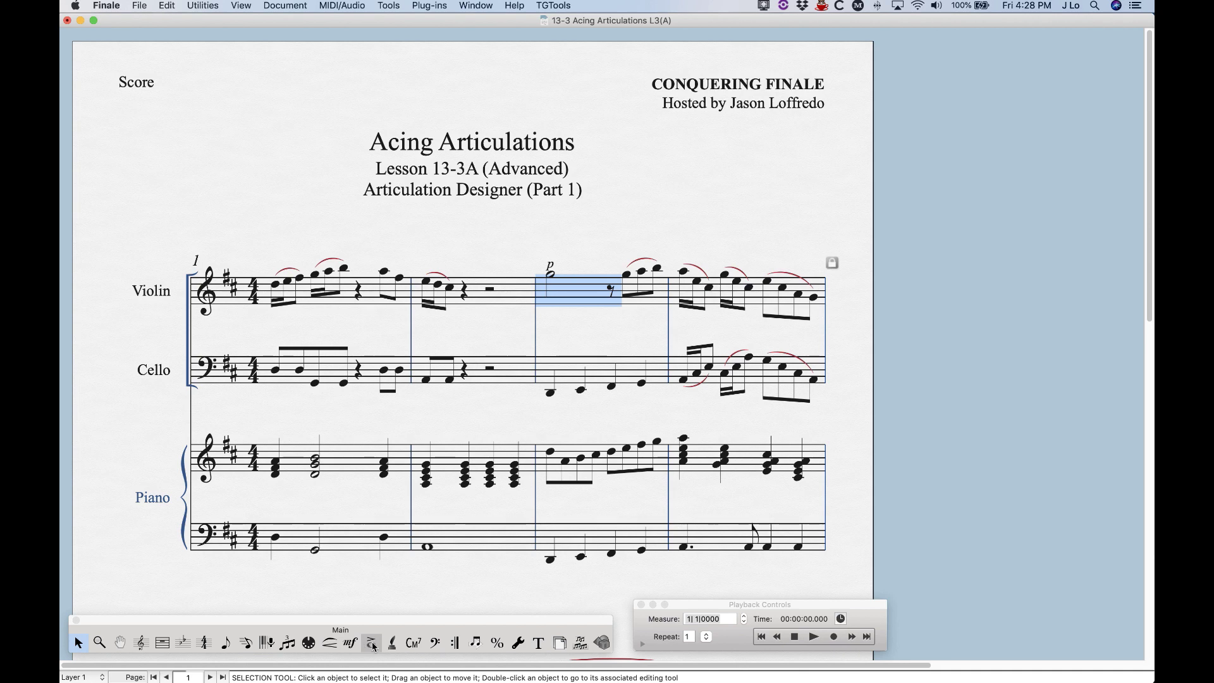
left_click(628, 262)
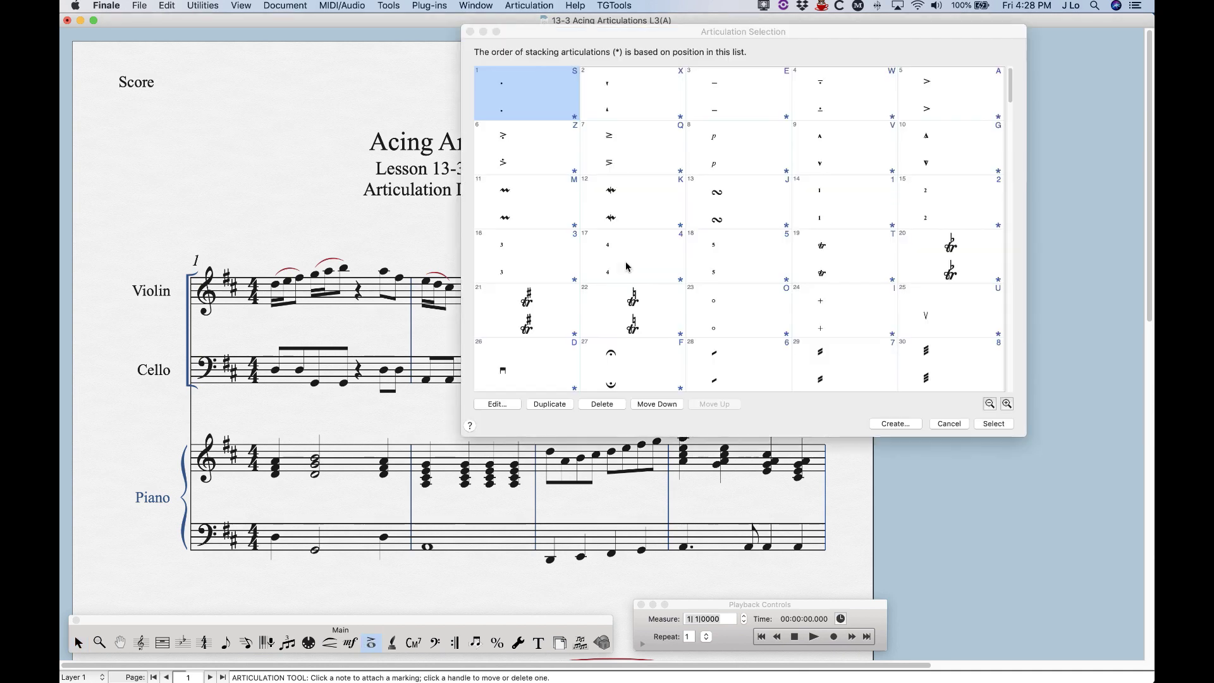
left_click(769, 152)
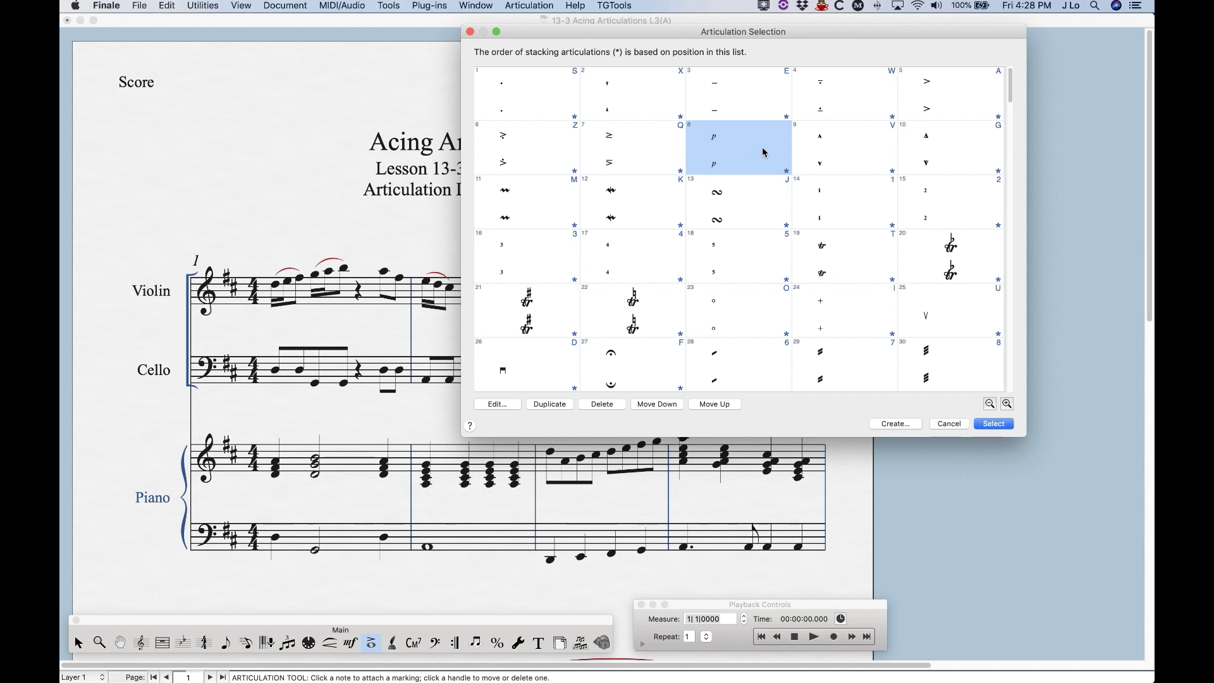
left_click(497, 404)
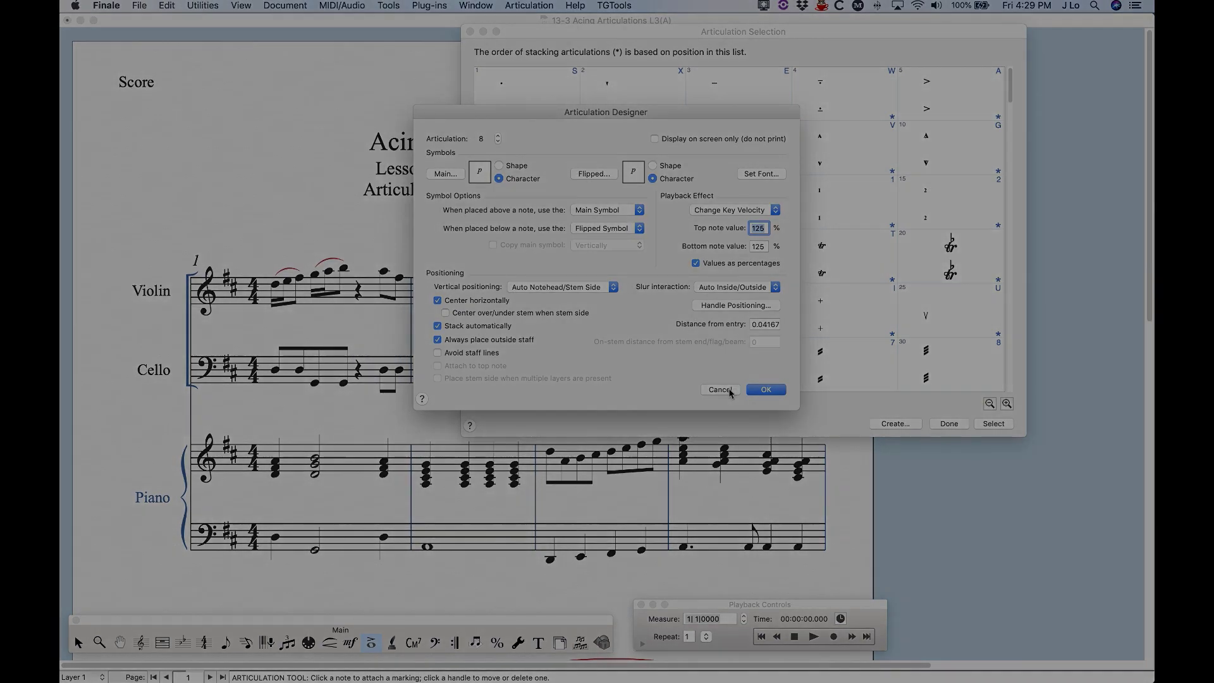
left_click(720, 390)
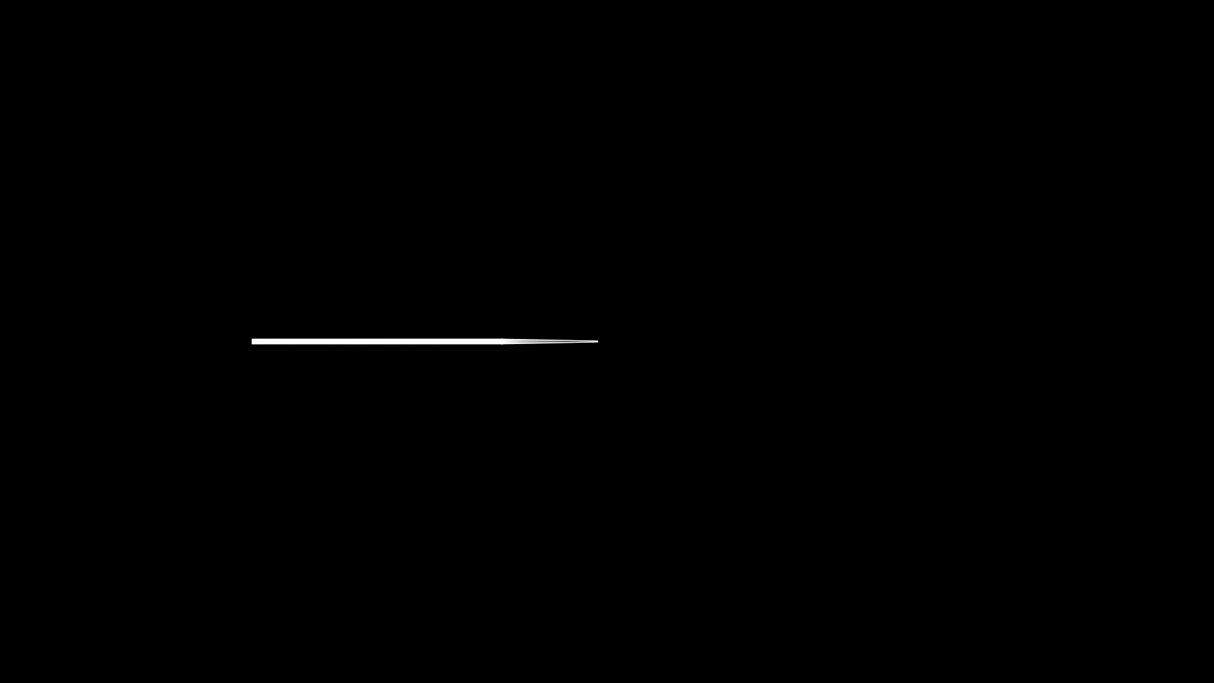